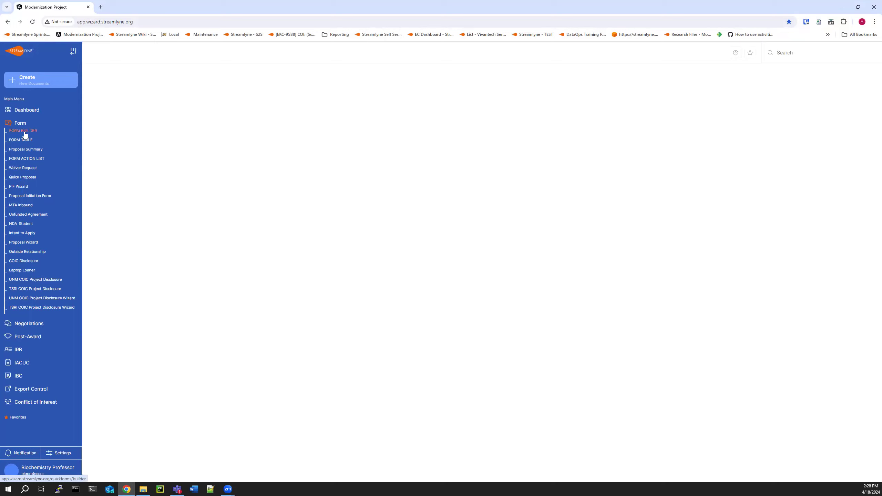
Open the Laptop Loaner form from the form builder list and browse its tabs.
left_click(38, 130)
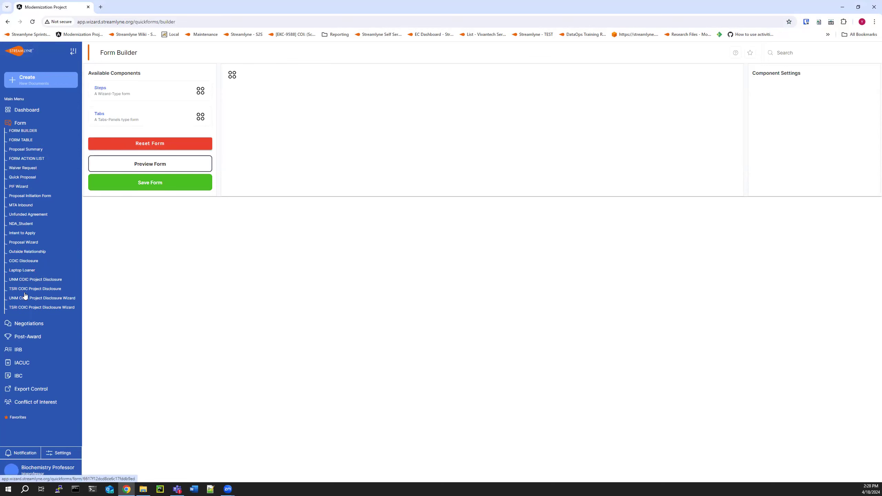
left_click(16, 272)
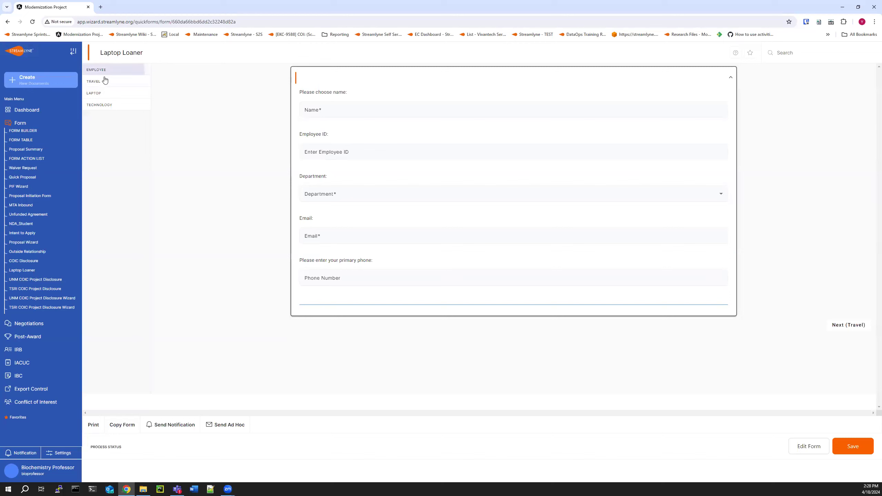
left_click(98, 93)
left_click(101, 106)
left_click(100, 71)
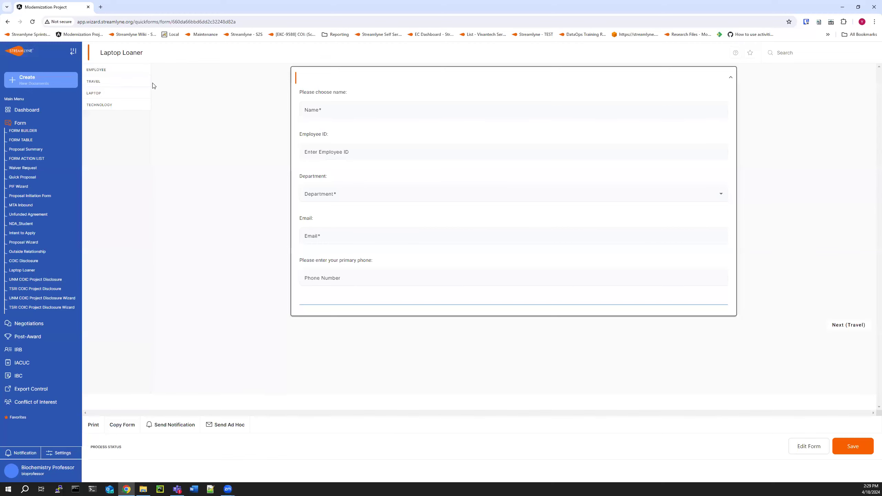
On the Travel tab, collapse and re-expand the Purpose, Travel and Dates panels.
left_click(101, 84)
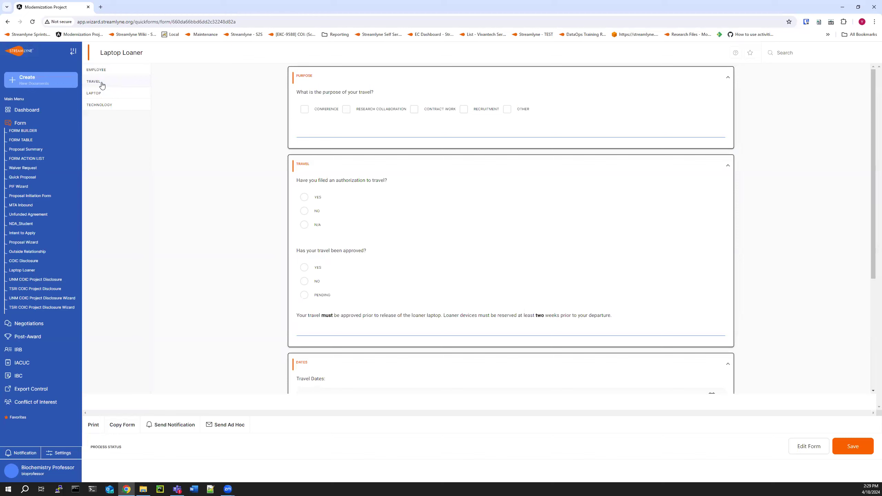
left_click(297, 83)
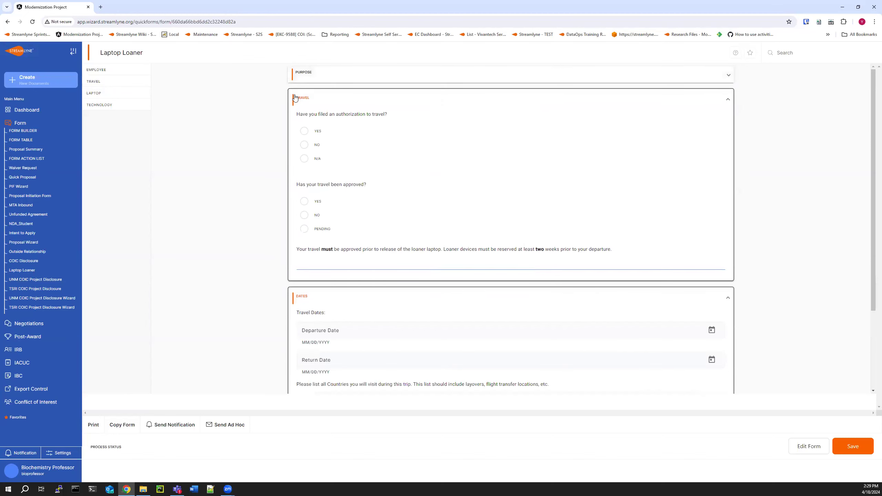
left_click(295, 98)
left_click(295, 120)
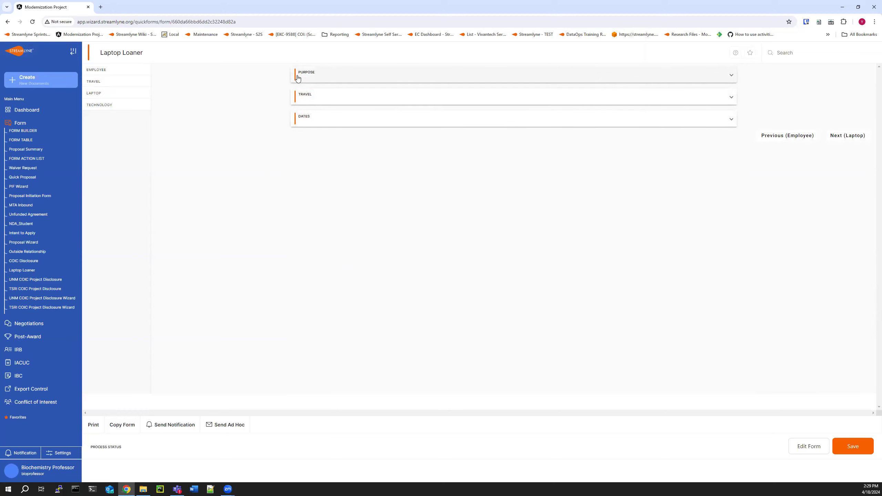
left_click(298, 77)
left_click(295, 165)
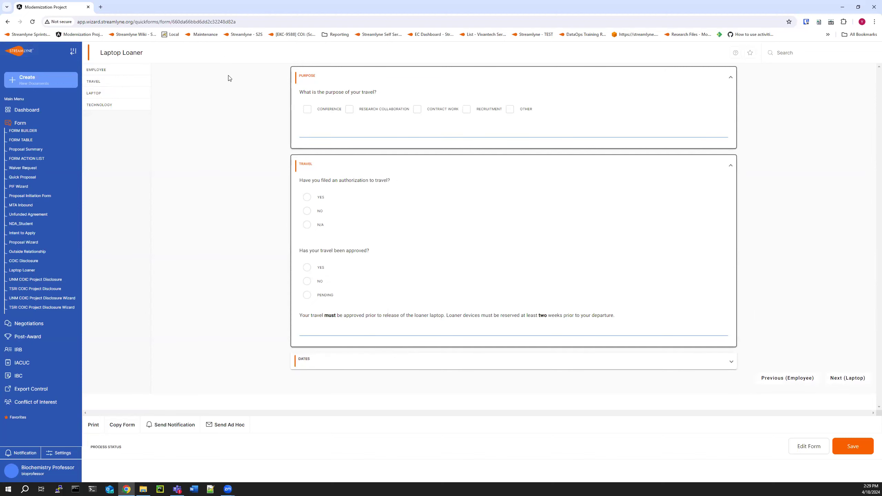
On the Employee tab, choose Biochemistry Researcher as the name by searching for bio.
left_click(108, 71)
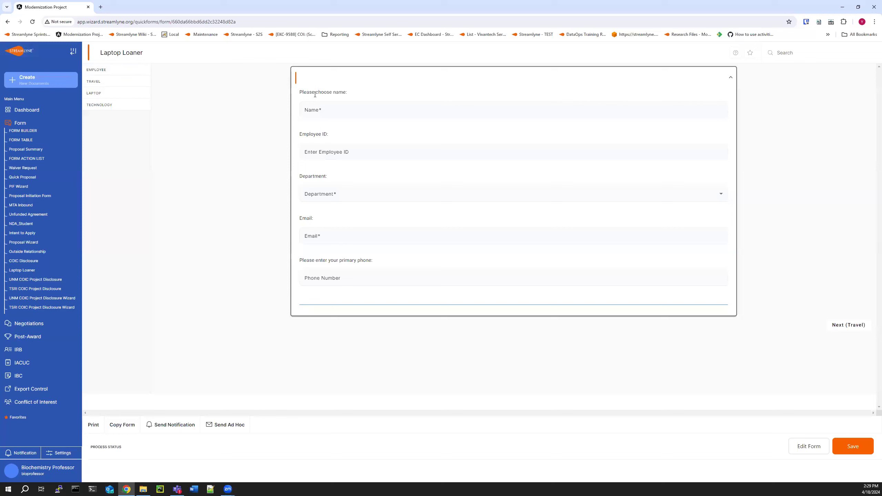
left_click(346, 110)
type("bio")
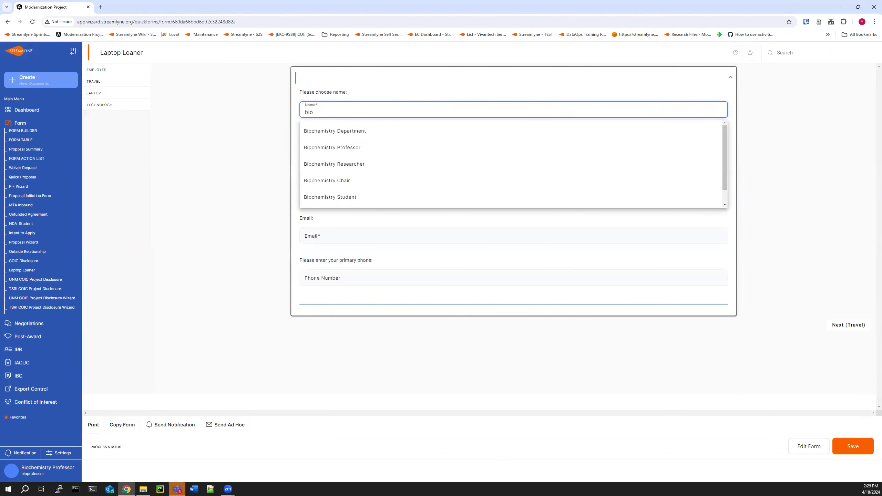
left_click(321, 167)
Enter 12123 as the Employee ID.
left_click(376, 154)
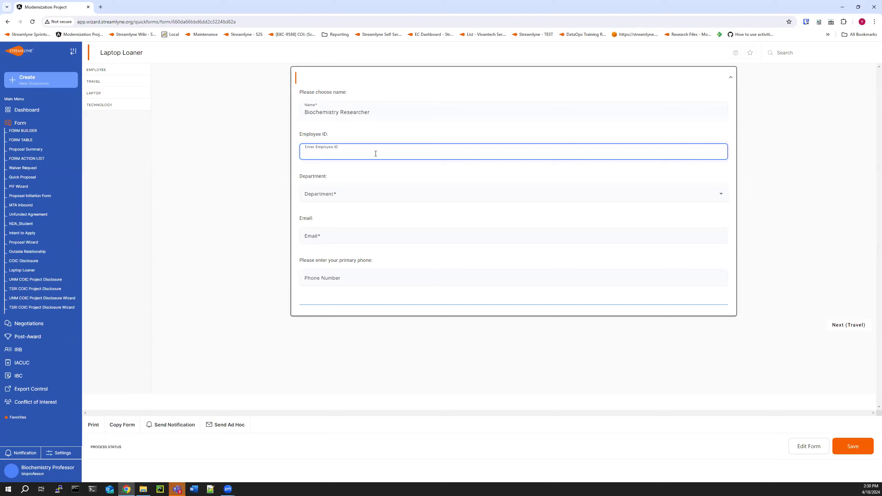
type("12123")
Select Streamlyne Institution as the department.
left_click(359, 217)
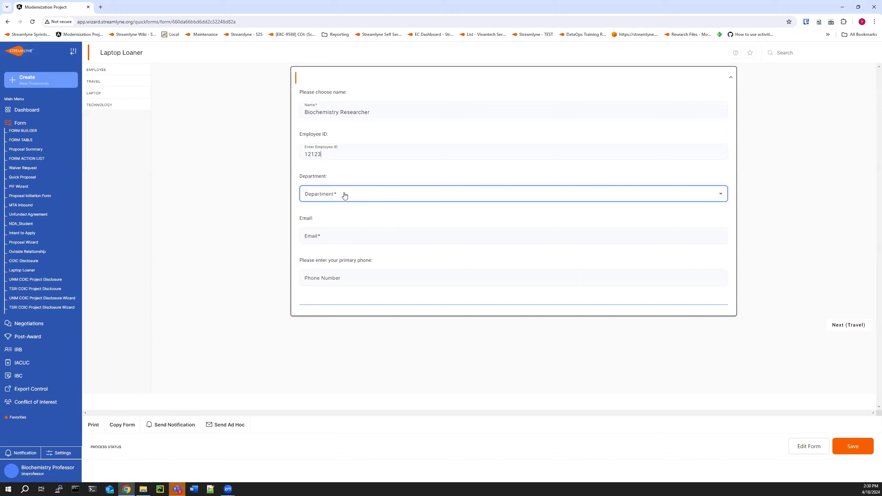
left_click(713, 199)
scroll(349, 232, "down", 1)
scroll(345, 235, "up", 1)
left_click(343, 236)
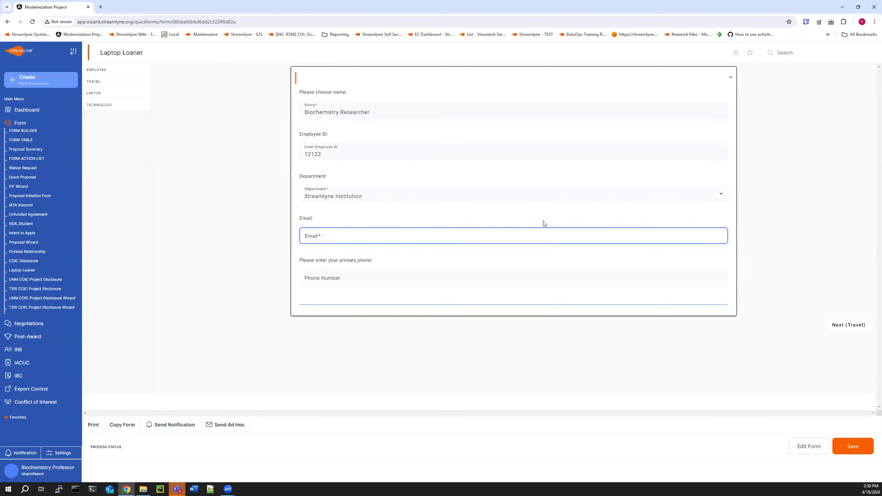
left_click(322, 236)
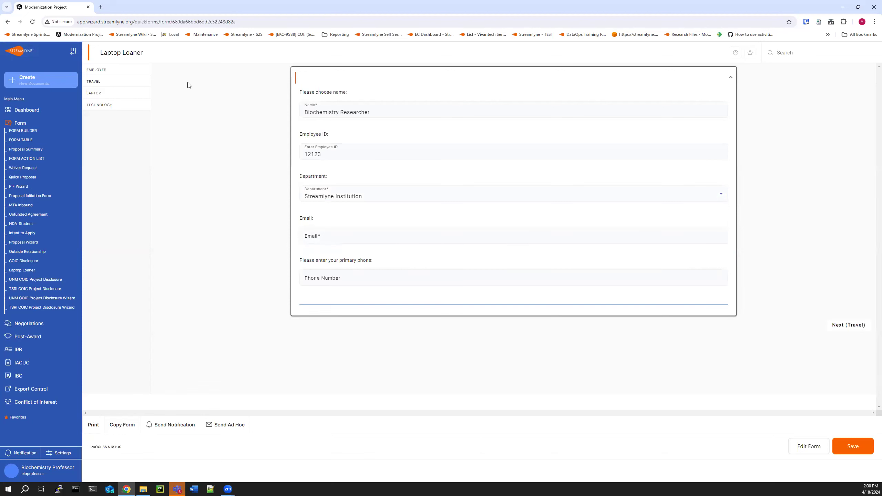
On the Travel tab, check Conference to reveal the Conference Name field, then uncheck it.
left_click(104, 82)
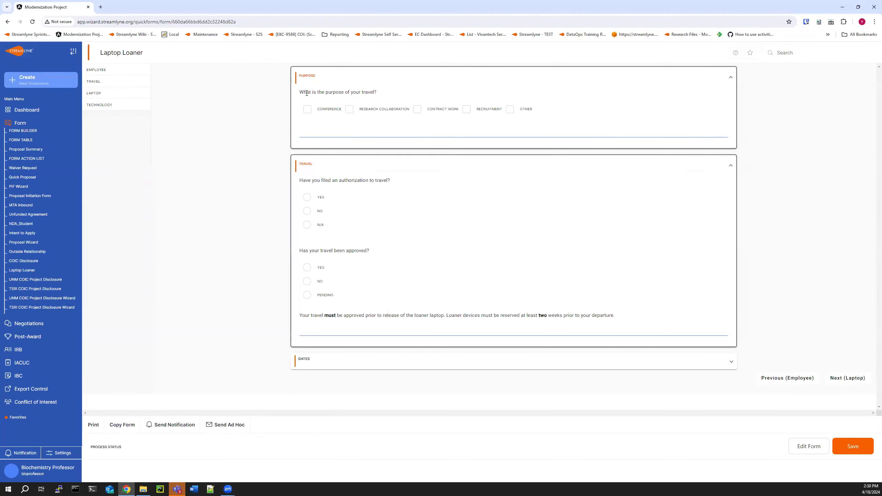
left_click(350, 109)
left_click(349, 110)
left_click(308, 110)
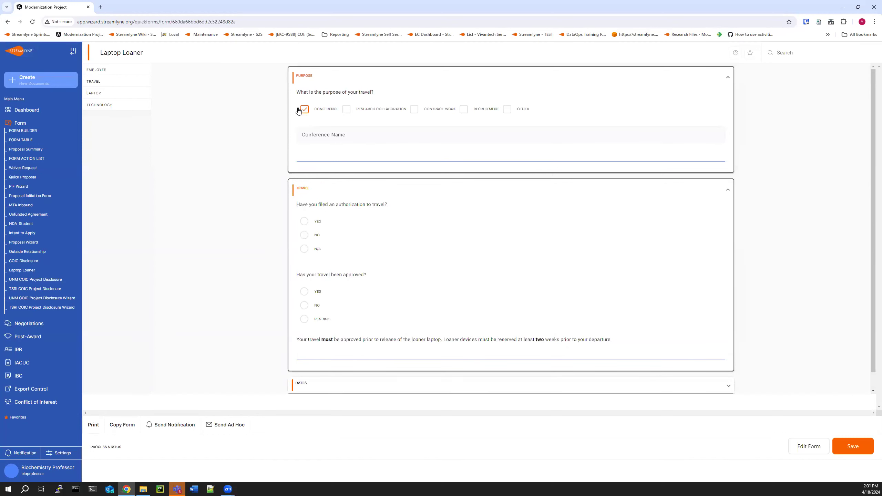
left_click(316, 139)
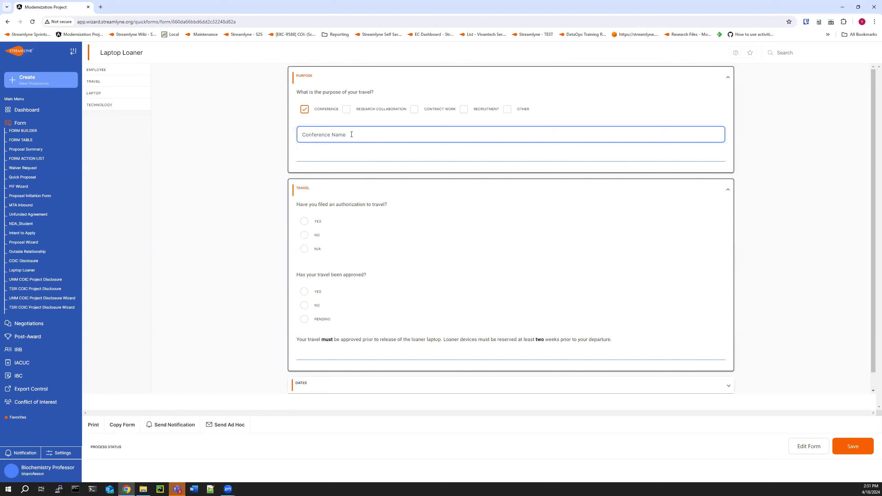
left_click(341, 118)
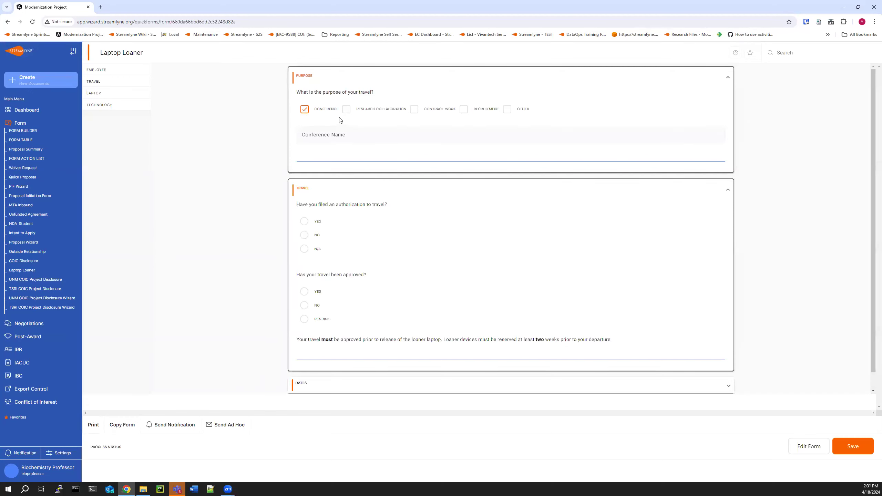
left_click(307, 110)
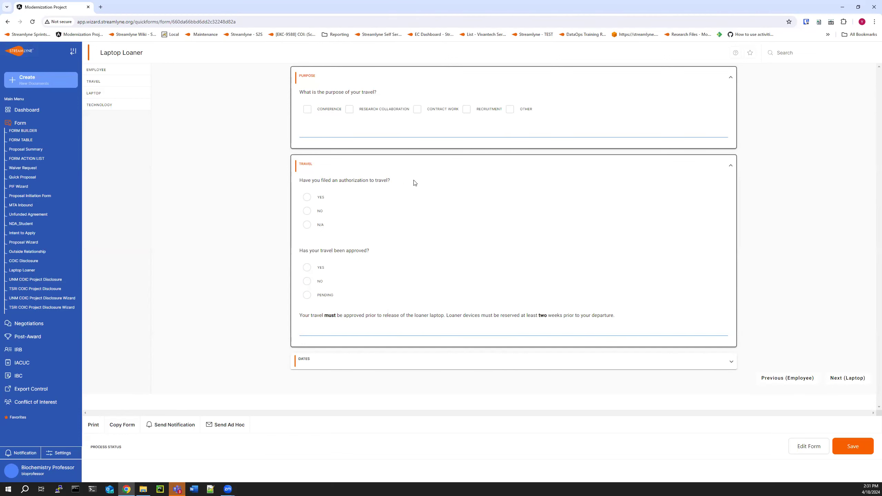
Answer Yes to having filed an authorization to travel.
left_click(306, 197)
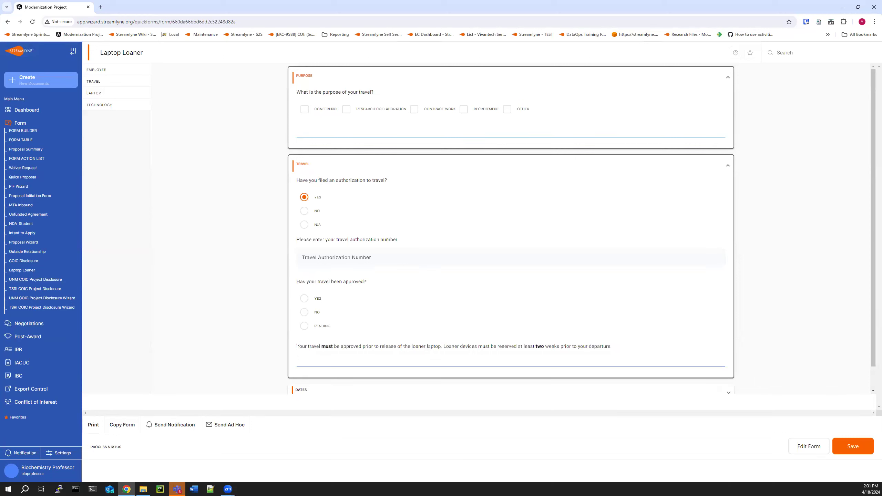
left_click_drag(316, 349, 612, 356)
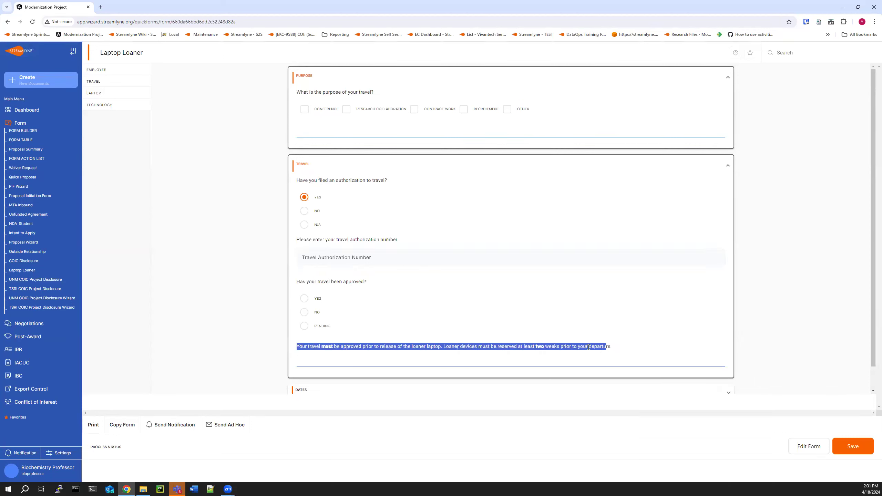
left_click(542, 346)
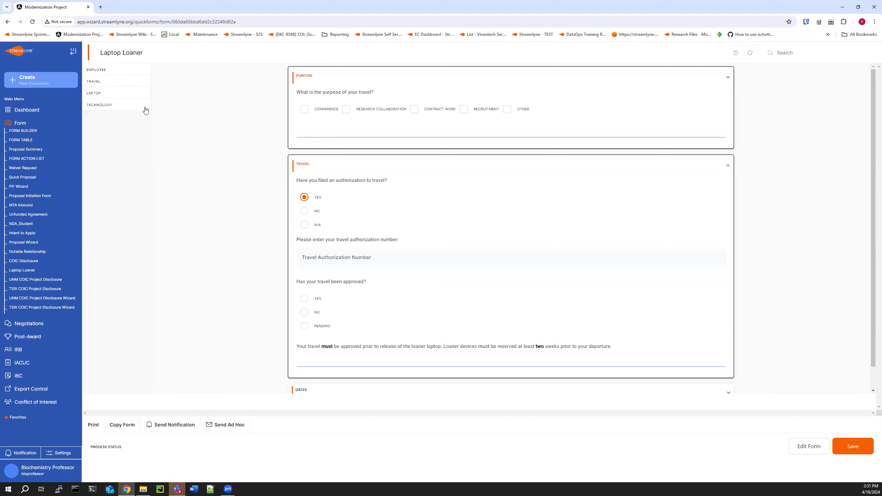
On the Laptop tab, answer Yes to requiring specific software installed.
left_click(100, 94)
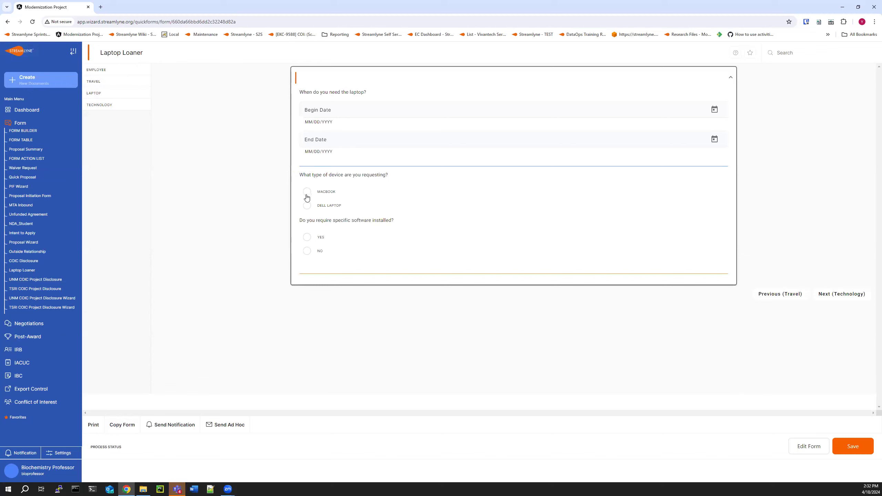
left_click(307, 237)
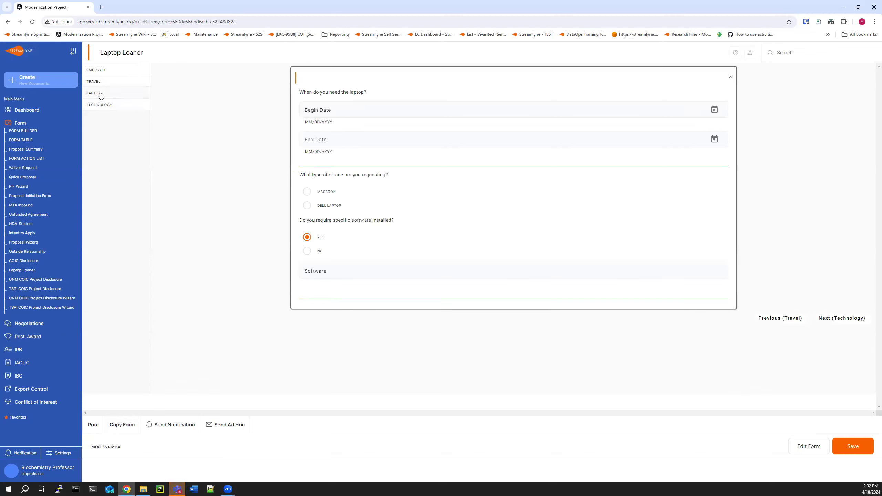
Move through the Technology tab and step back through the previous tabs to the Employee tab.
left_click(96, 108)
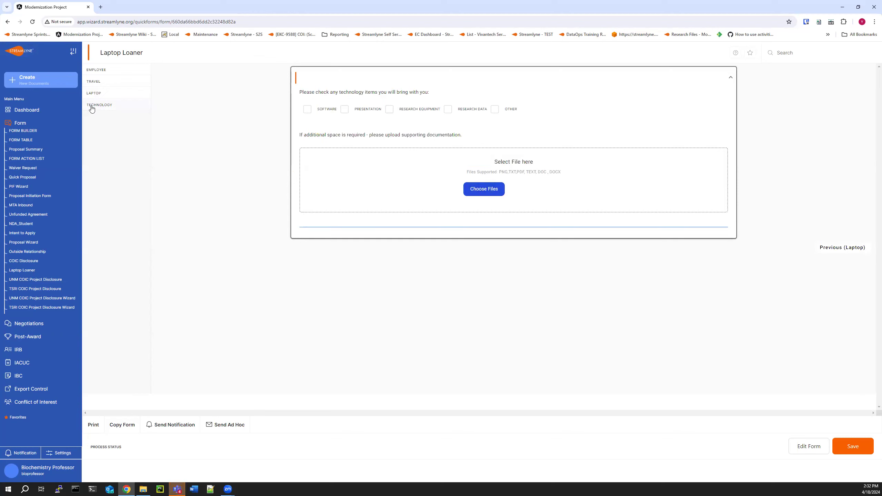
left_click(850, 249)
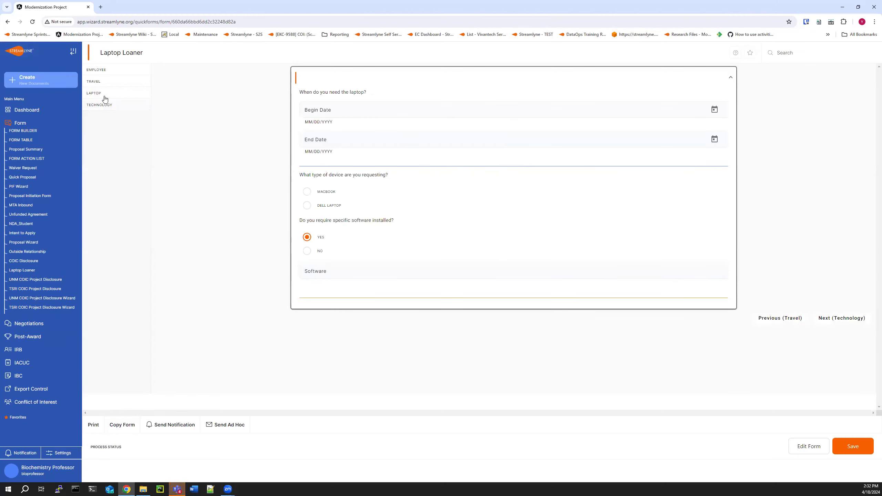
left_click(781, 320)
scroll(859, 378, "down", 1)
left_click(850, 385)
left_click(121, 74)
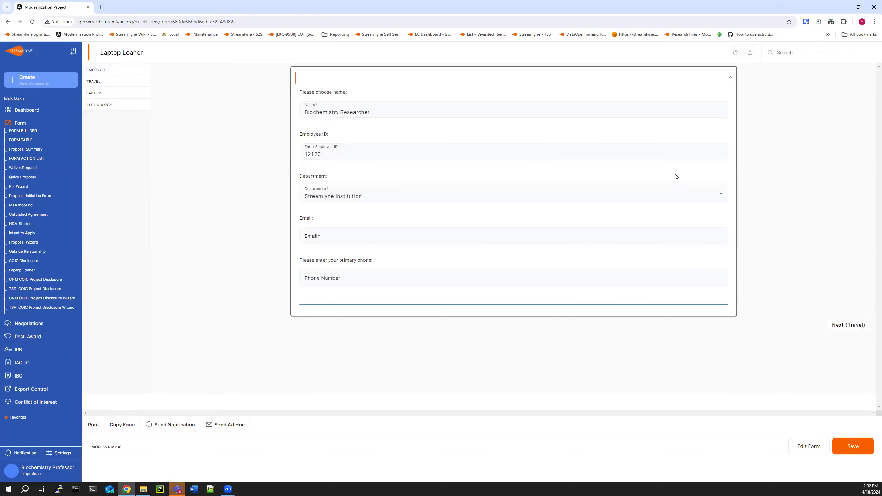
Edit the form and change the name prompt's label to Please choose name below:.
left_click(809, 447)
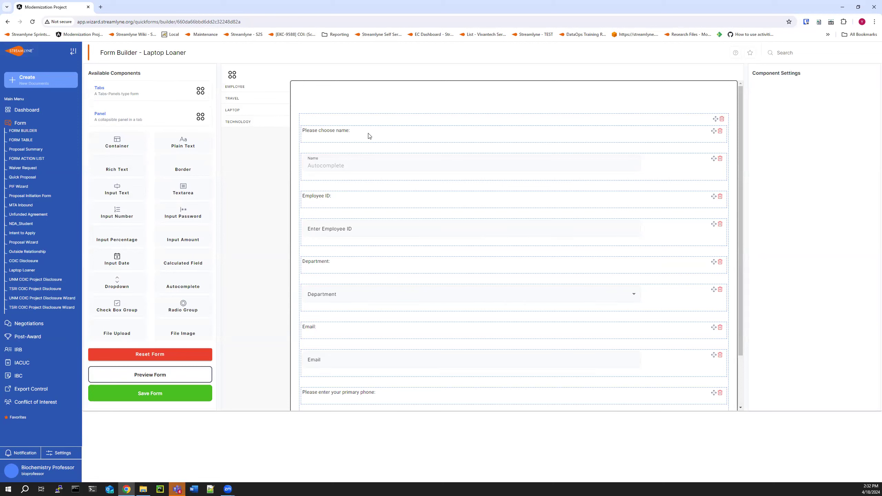
left_click(378, 136)
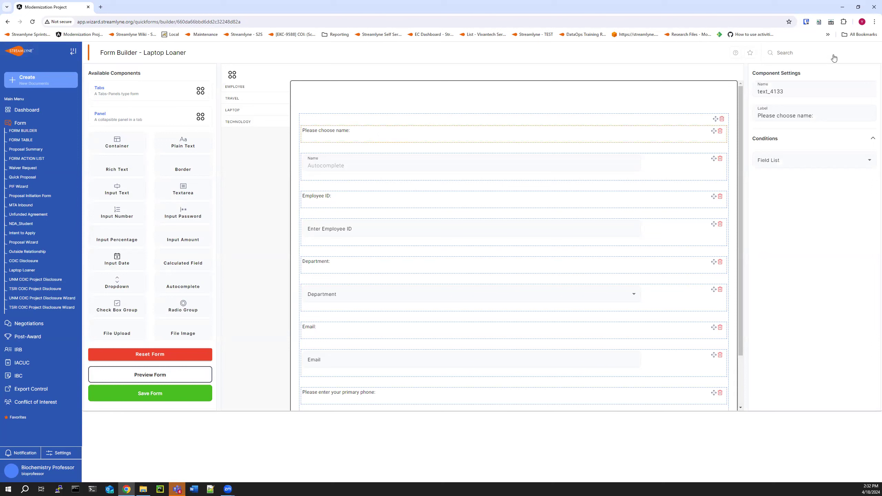
left_click(788, 113)
left_click(589, 134)
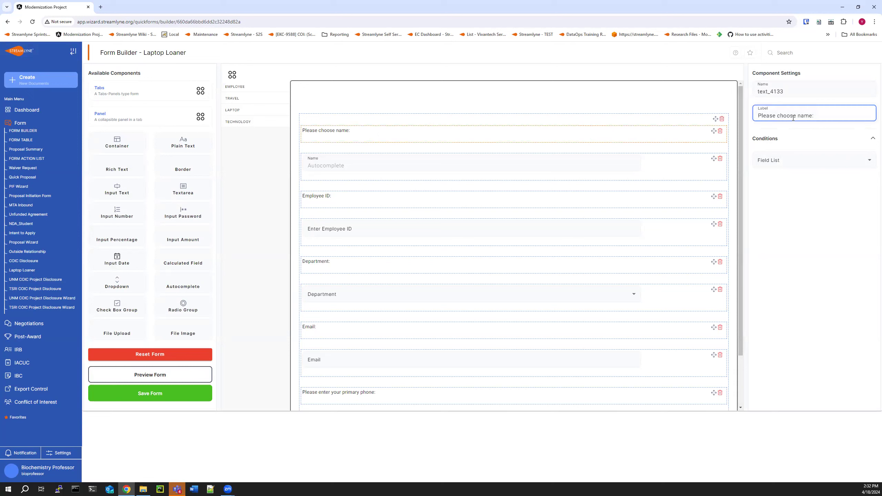
left_click(814, 116)
key("BackSpace")
type("below:")
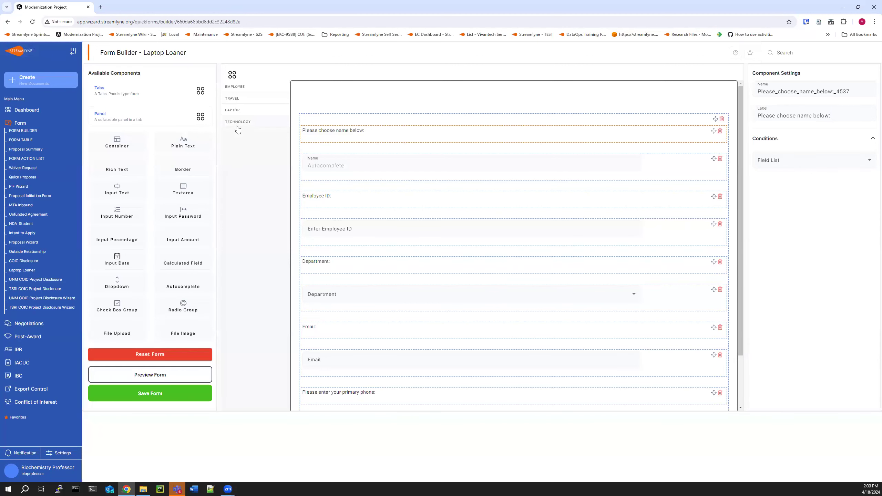
Add a new tab to the form and label it Last Tab.
left_click(109, 91)
left_click(238, 136)
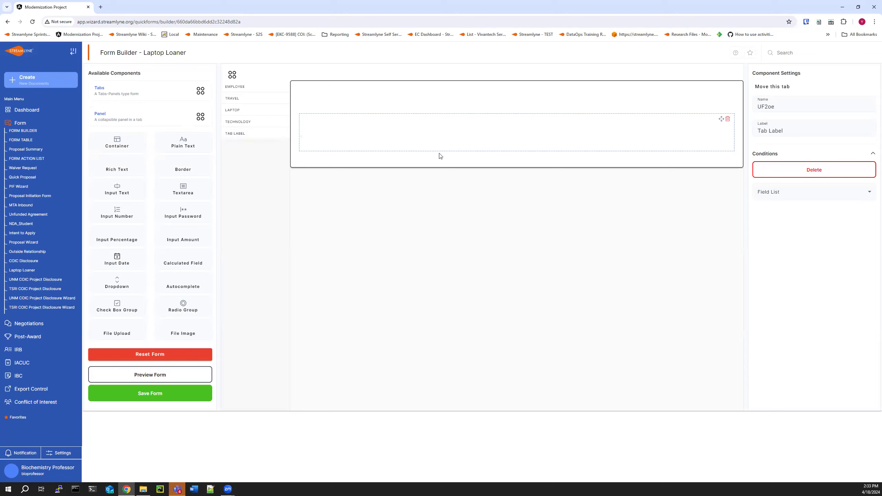
left_click(792, 128)
left_click_drag(783, 128, 711, 132)
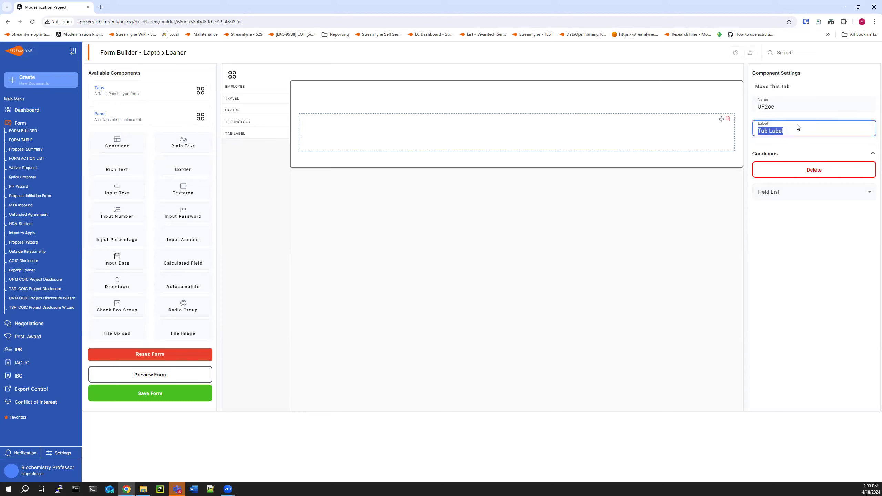
type("Last Tab")
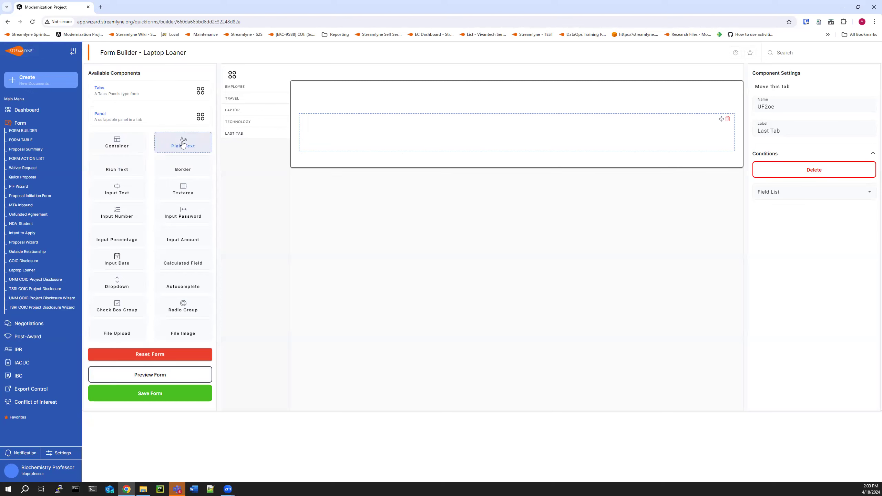
Place a Plain Text component inside the Last Tab and select it.
left_click_drag(183, 143, 398, 136)
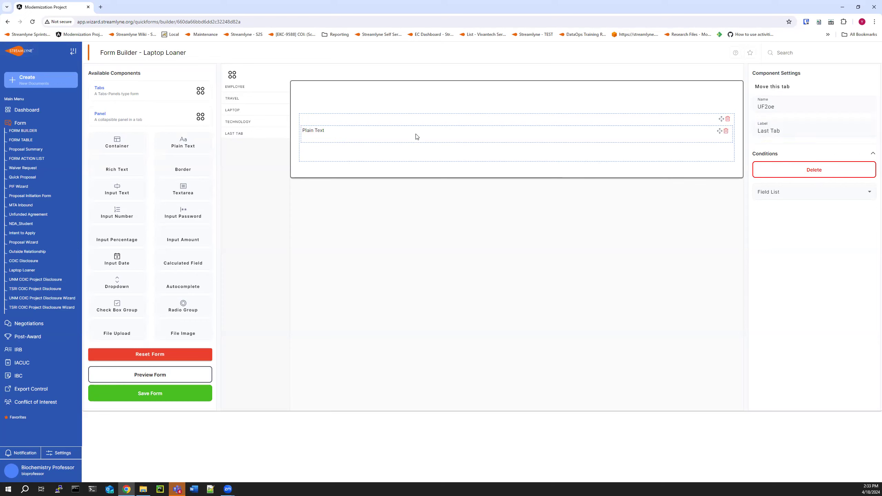
left_click(510, 139)
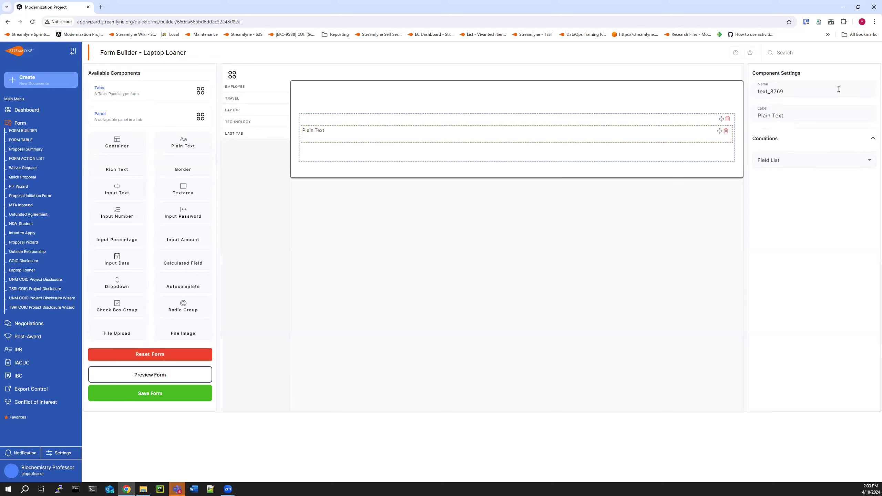
Change the Plain Text label to Add additional comments below:.
left_click_drag(773, 116, 802, 115)
triple_click(799, 114)
type("Adsd additional comments below:")
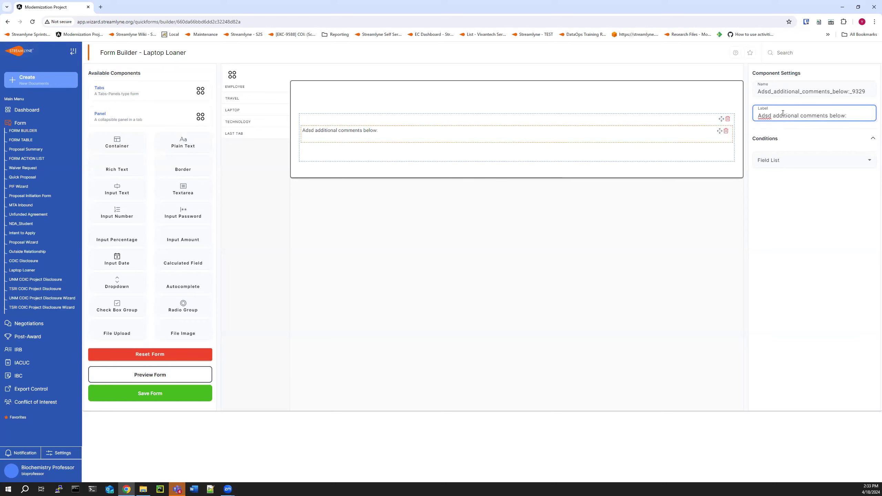
key("BackSpace")
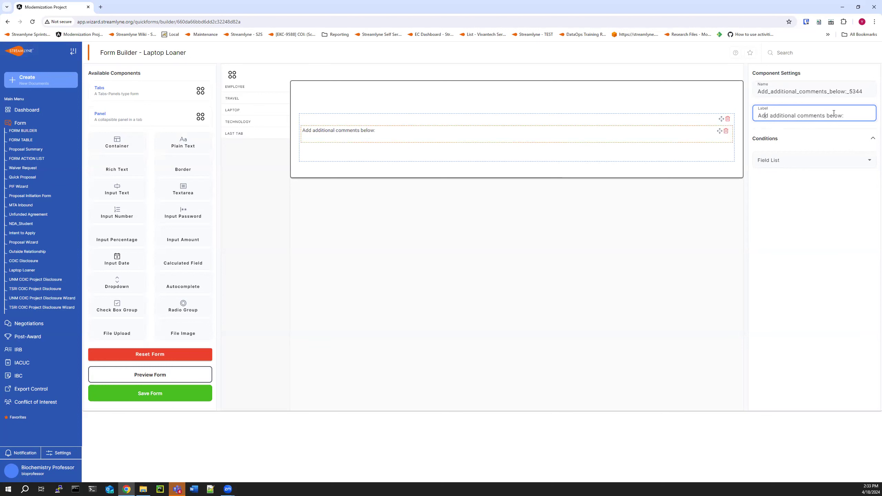
left_click(354, 142)
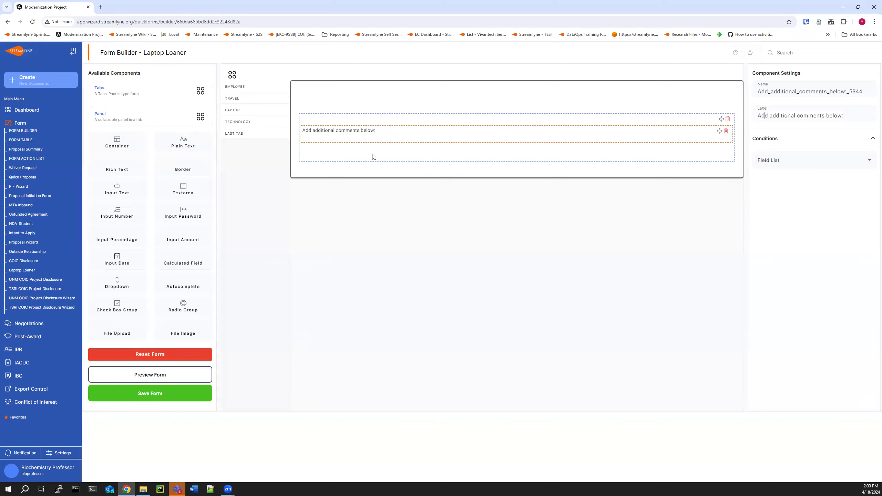
Add a Textarea below the comments prompt in the container and label it Comments.
left_click(347, 151)
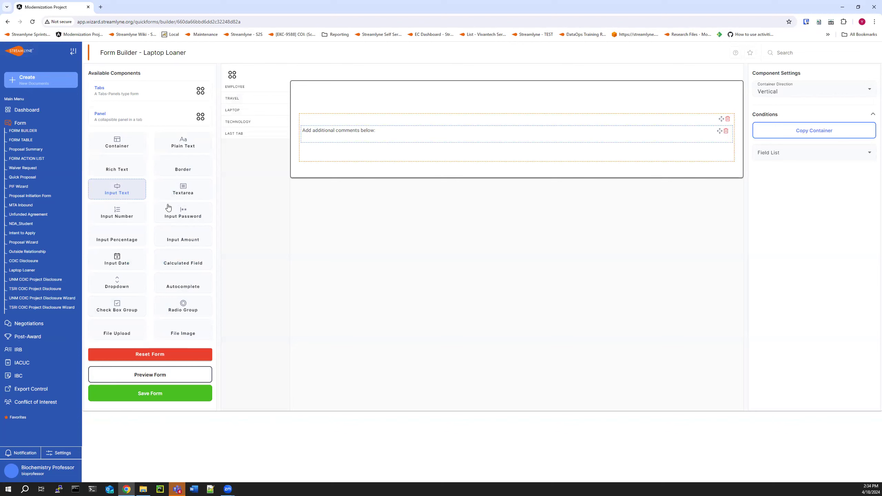
left_click_drag(182, 191, 378, 155)
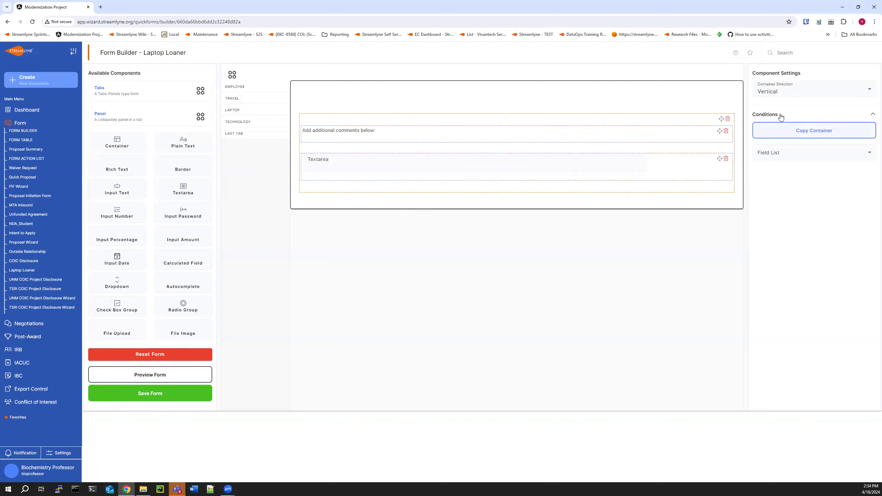
left_click(675, 173)
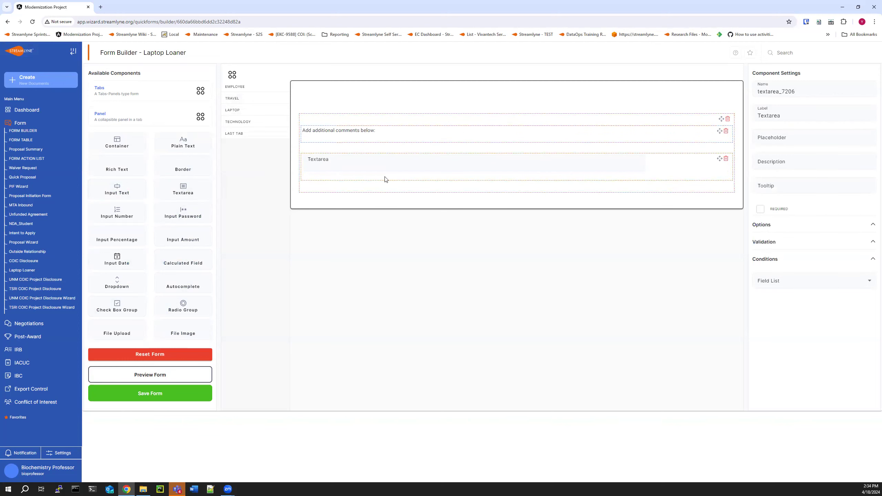
left_click(351, 163)
left_click_drag(782, 116, 749, 117)
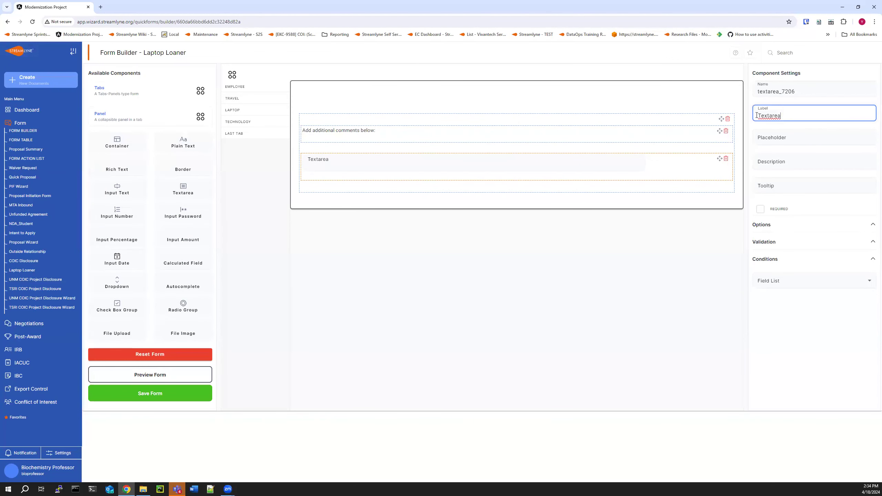
type("Comments")
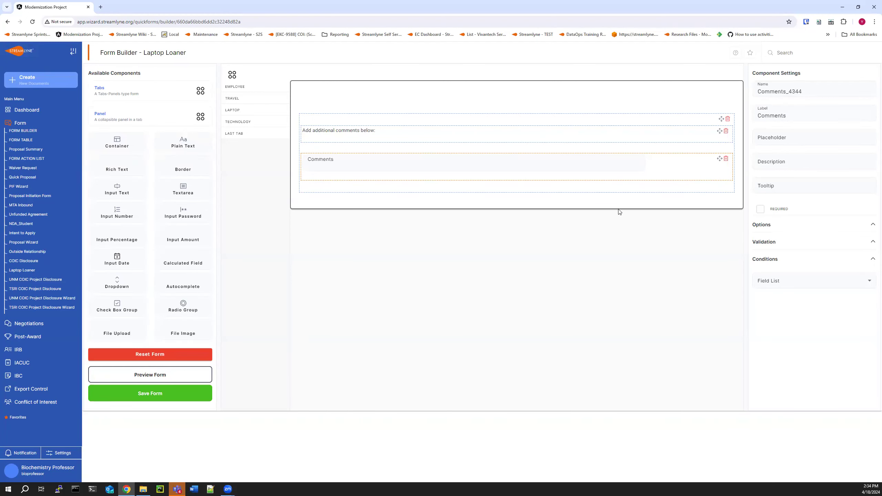
Open the textarea's validation options to review the available rule types.
left_click(774, 188)
left_click(774, 245)
left_click(819, 265)
left_click(872, 259)
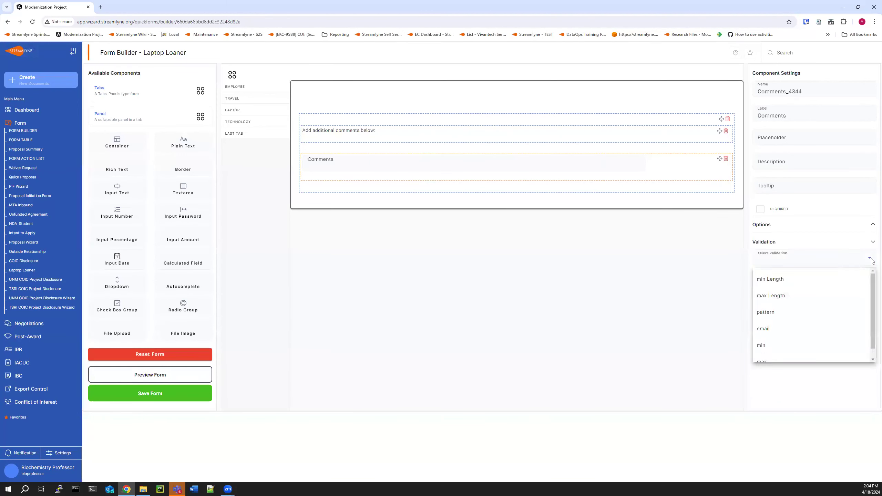
left_click(865, 232)
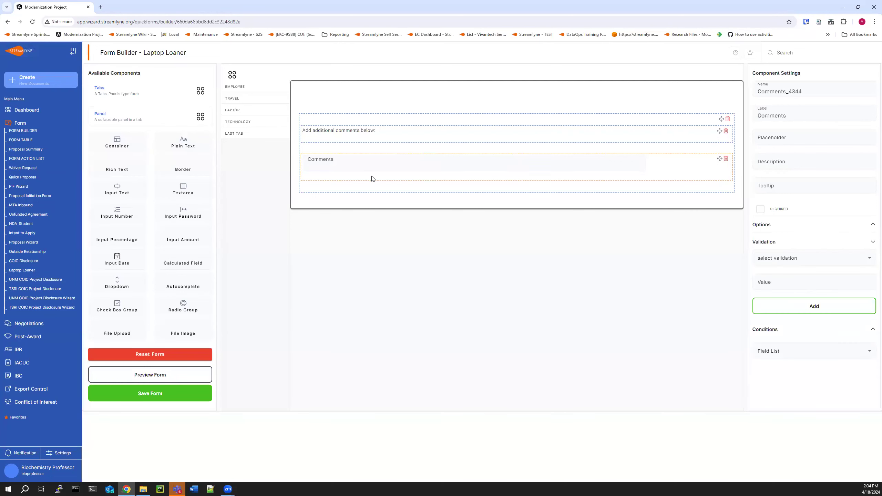
Add a Radio Group below Comments and set its options to the Yes/No/NA preset.
left_click_drag(180, 306, 479, 208)
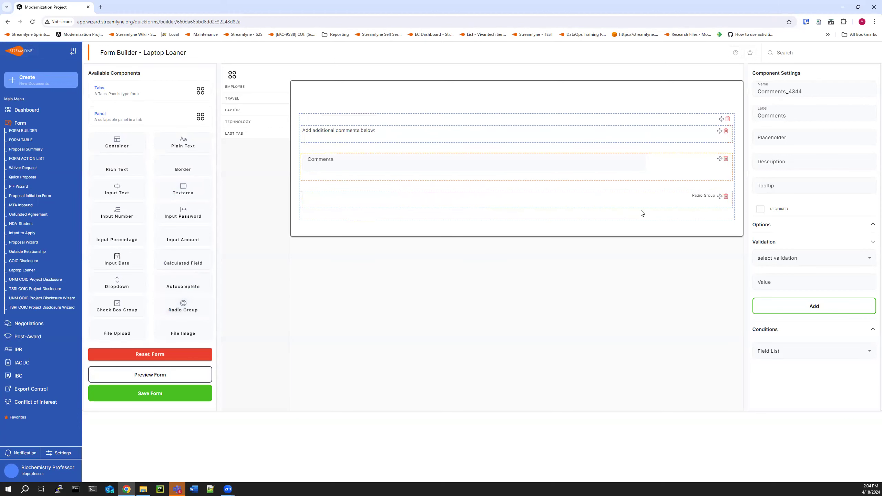
left_click(614, 202)
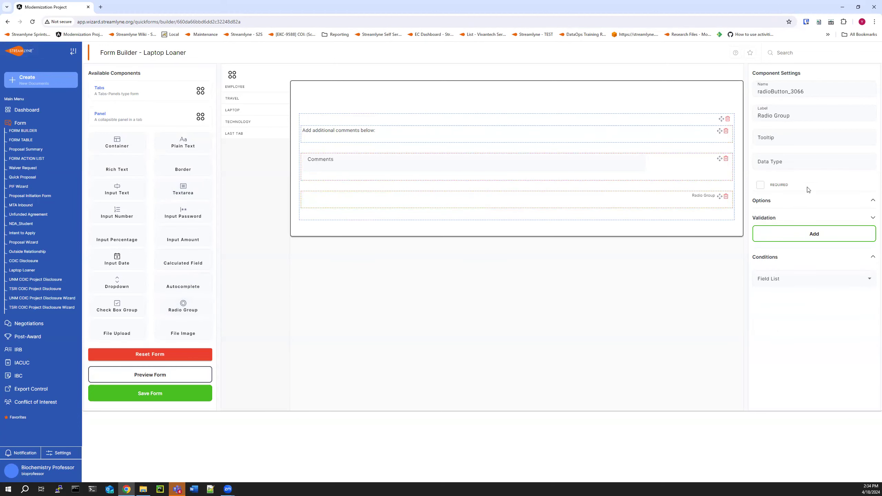
left_click(864, 204)
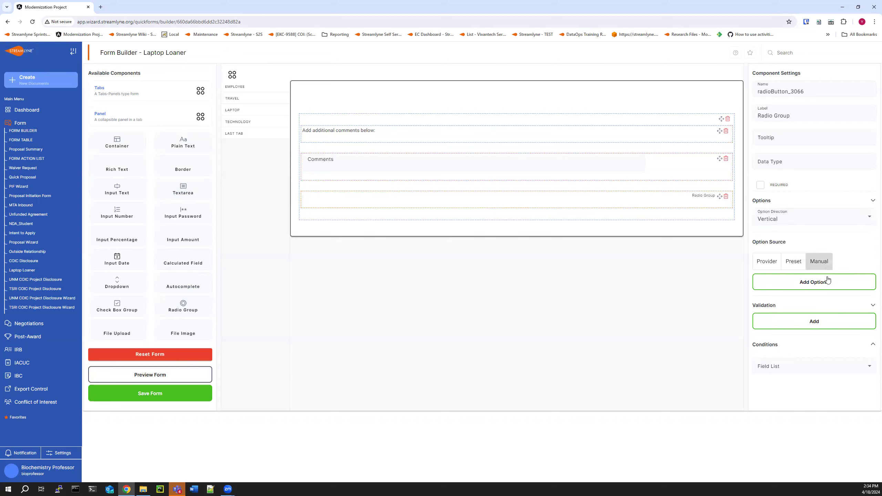
left_click(796, 264)
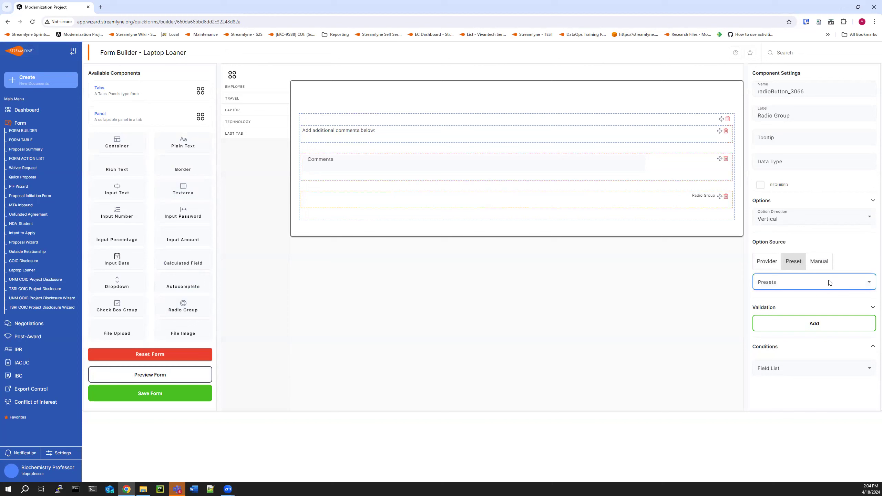
left_click(831, 284)
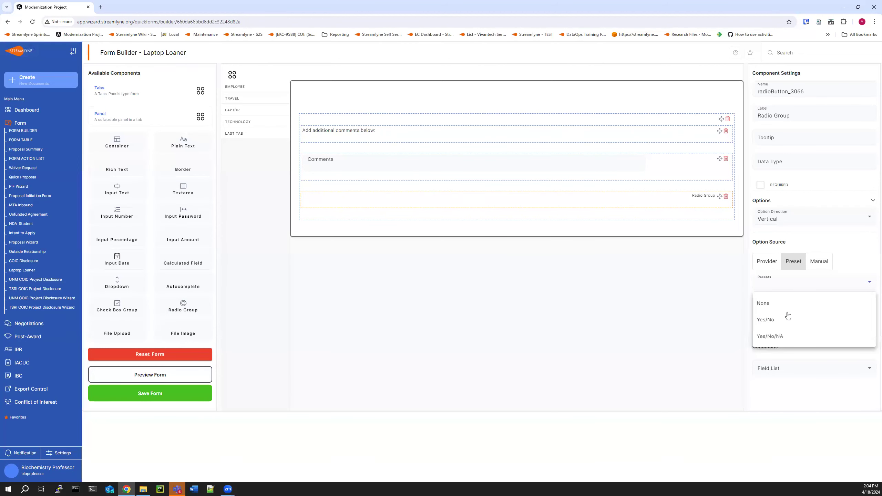
left_click(779, 340)
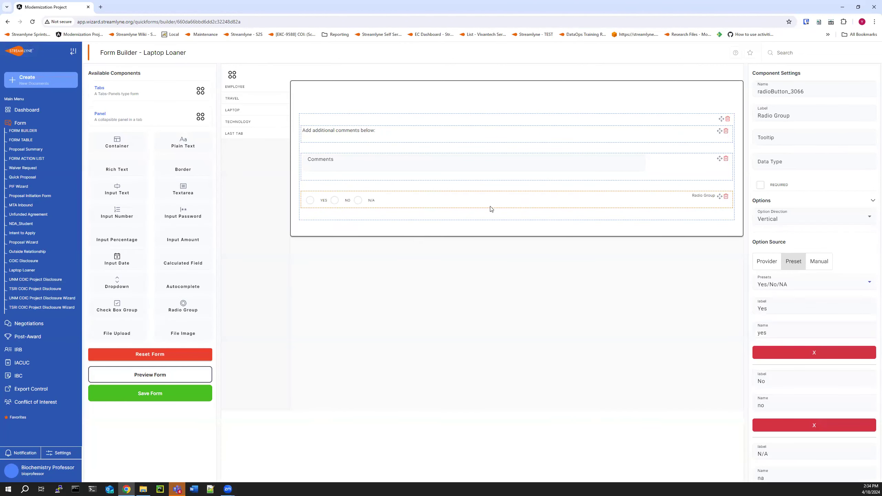
Rename the radio group's N/A option label to Not App.
scroll(798, 403, "down", 2)
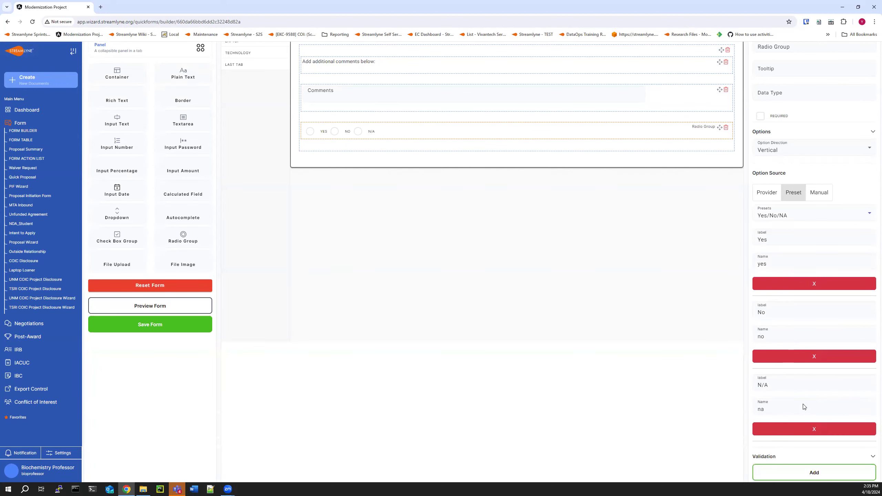
left_click(771, 386)
left_click_drag(772, 385, 753, 388)
type("N")
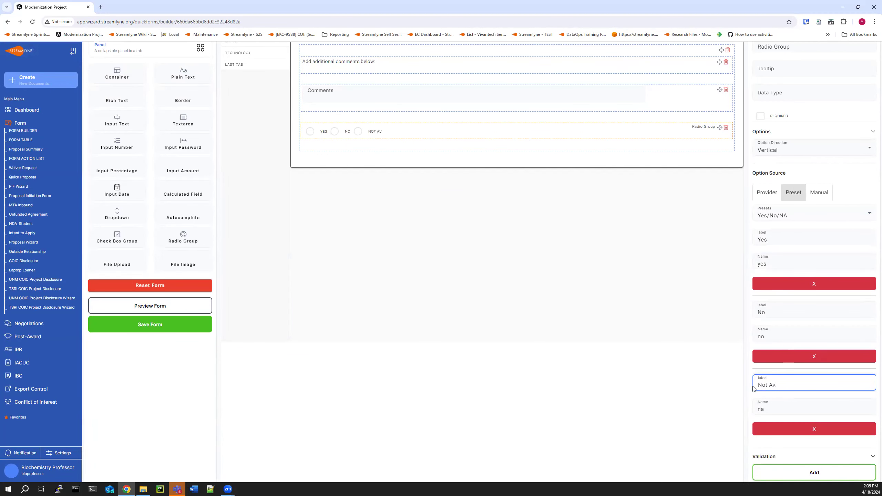
left_click(767, 408)
left_click(815, 299)
scroll(427, 190, "up", 1)
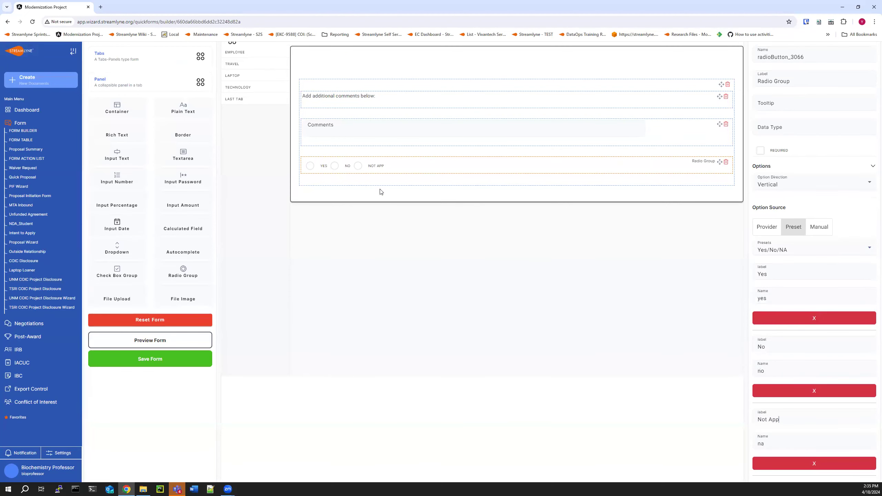
scroll(849, 236, "up", 1)
Switch the option source to Manual and add a fourth option labelled Test with name test.
left_click(819, 261)
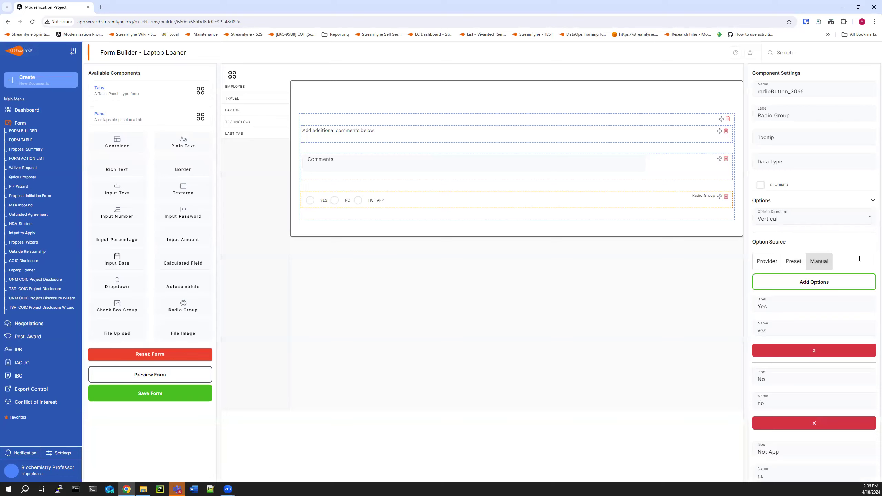
scroll(859, 258, "down", 2)
left_click(822, 213)
scroll(847, 307, "down", 4)
left_click(779, 328)
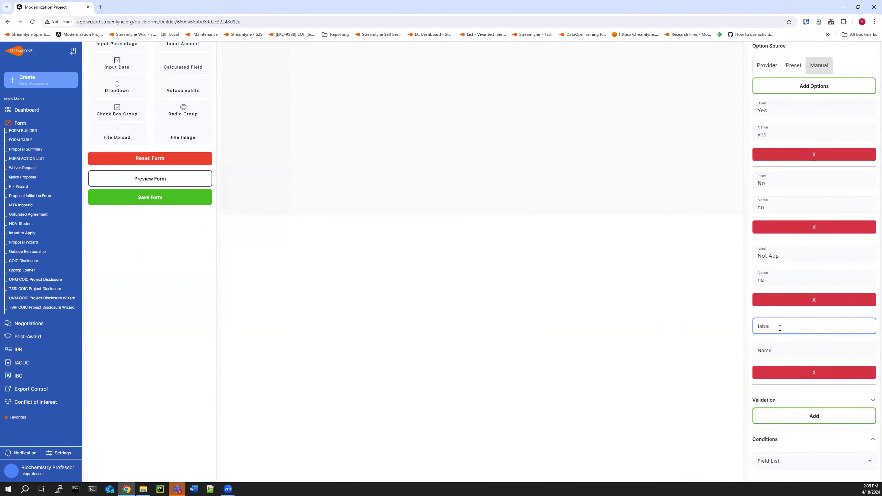
type("Test")
key("Tab")
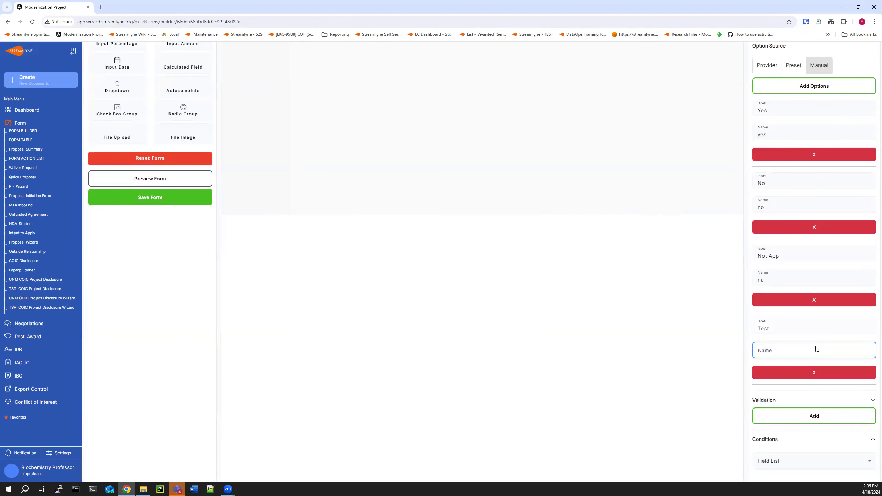
type("test")
scroll(690, 345, "up", 6)
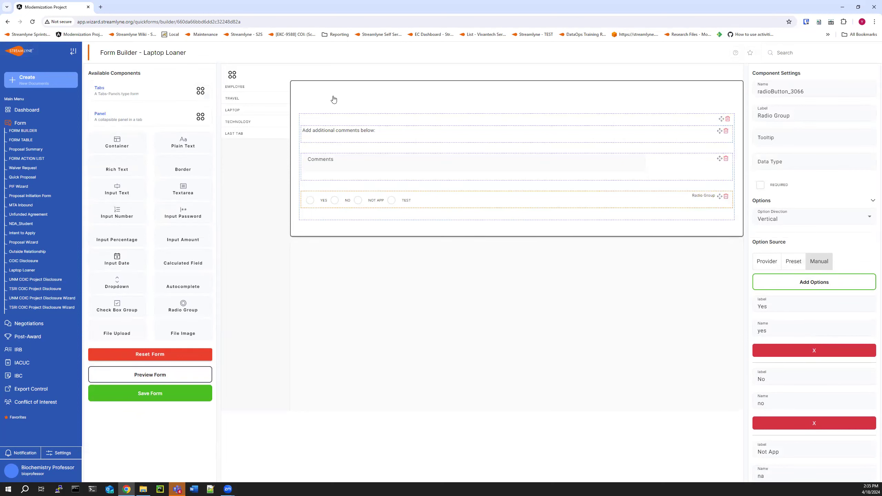
Move the Radio Group above the Comments textarea.
scroll(845, 303, "down", 5)
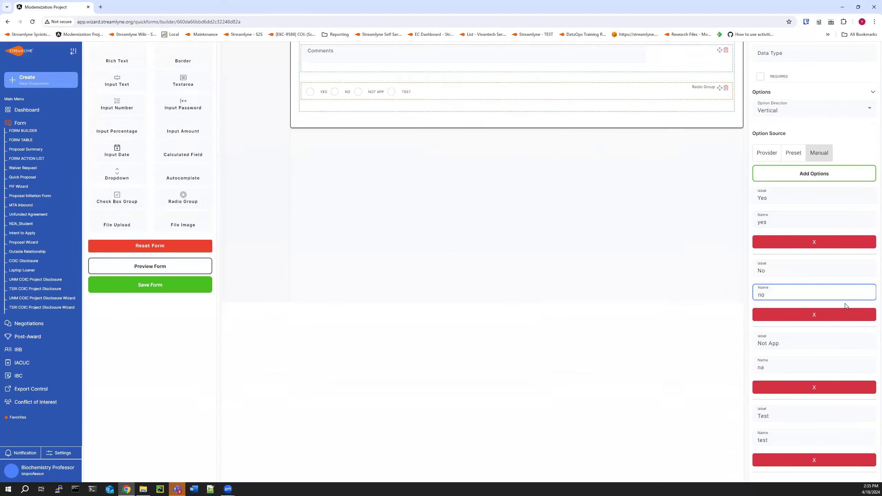
left_click(798, 464)
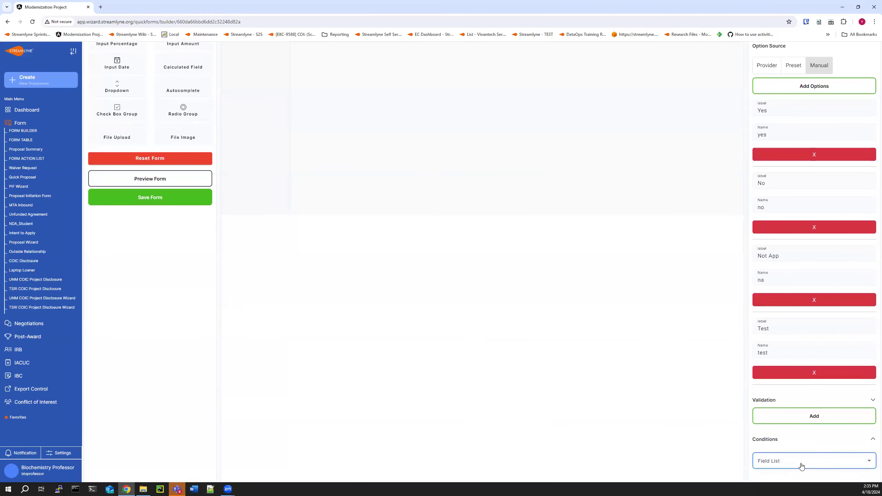
scroll(590, 410, "up", 5)
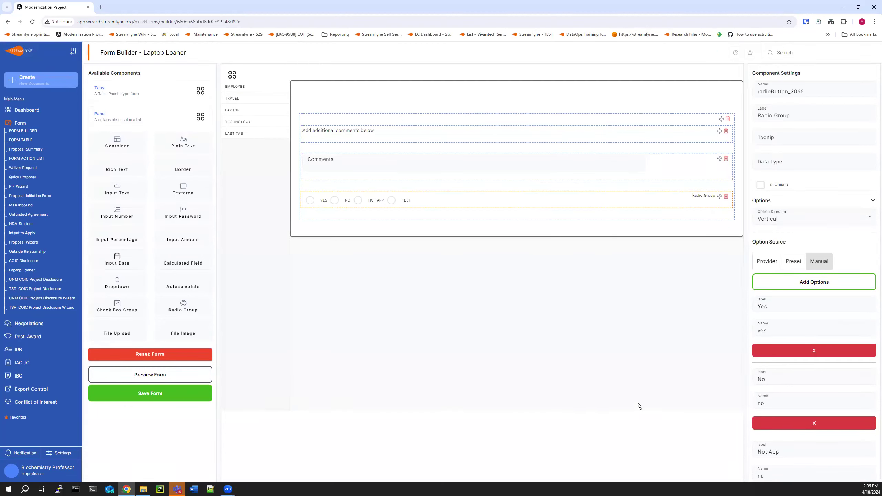
left_click(353, 160)
left_click(688, 172)
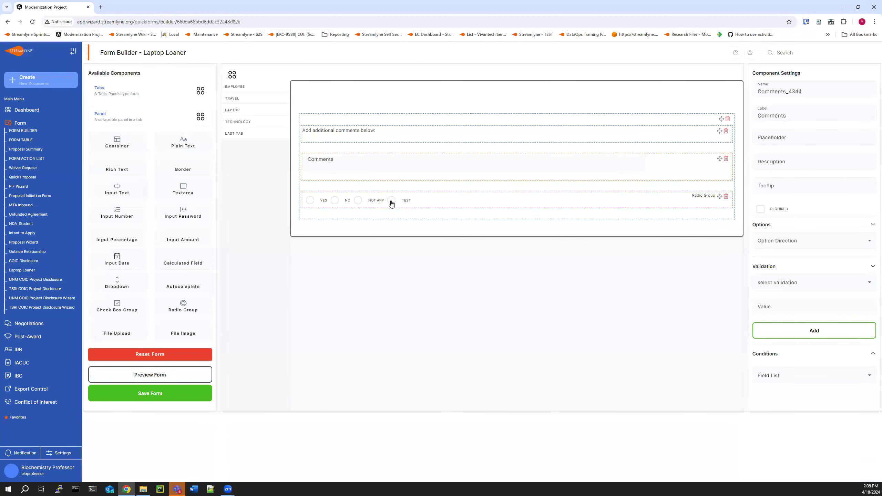
left_click(707, 195)
left_click_drag(720, 196, 721, 174)
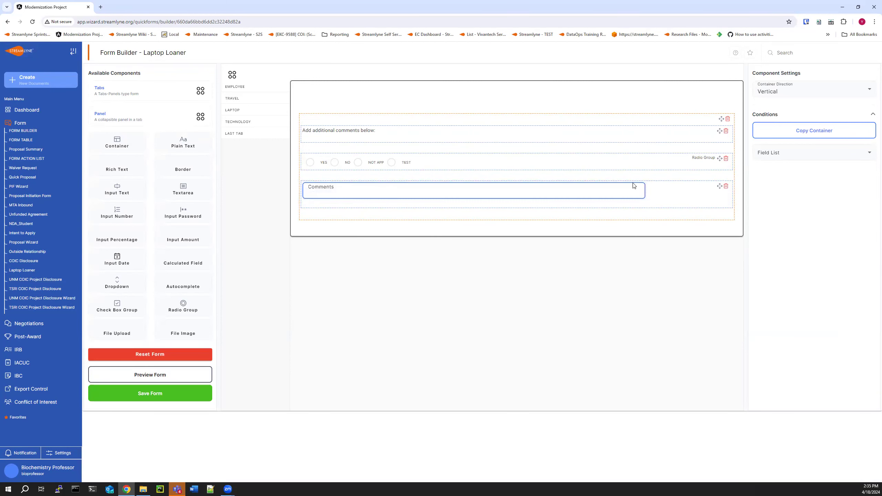
Add a Panel to the Last Tab and open the label of the panel named Panel 1.
left_click(677, 197)
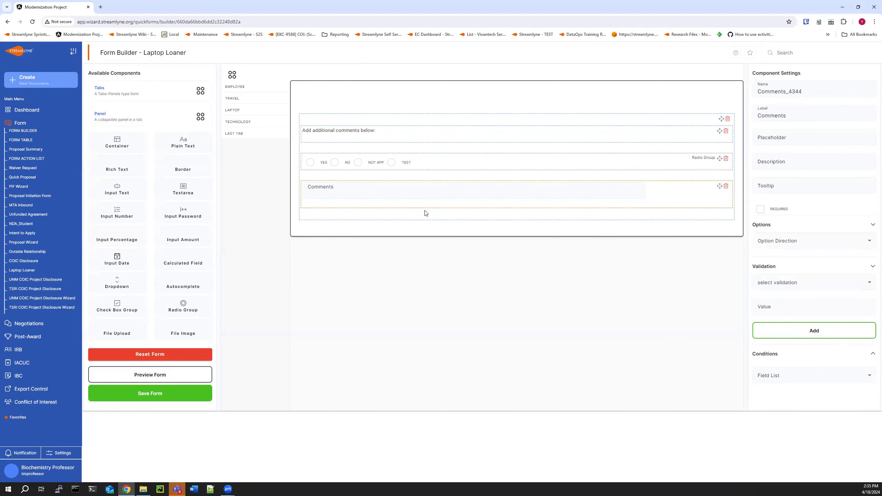
left_click(432, 169)
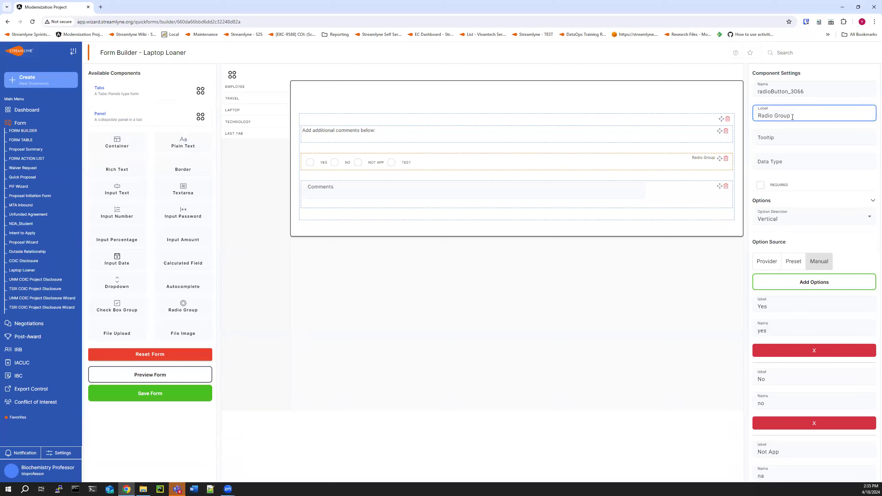
left_click_drag(810, 93, 754, 92)
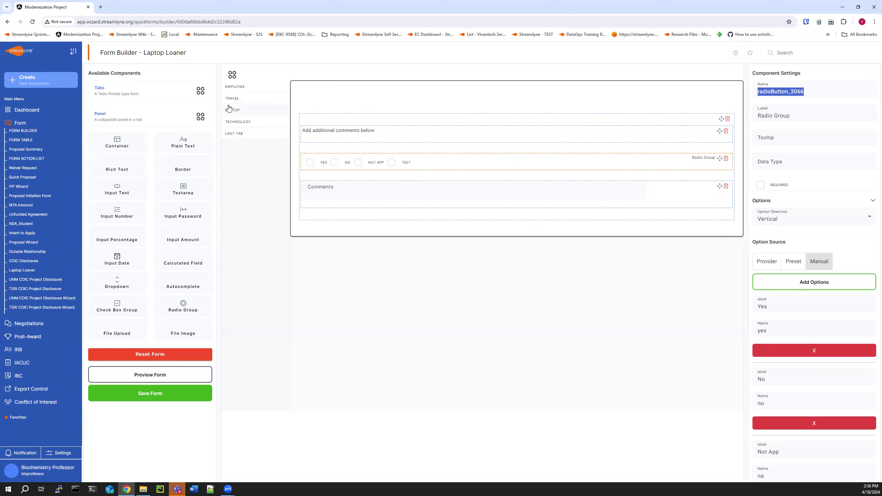
left_click(189, 118)
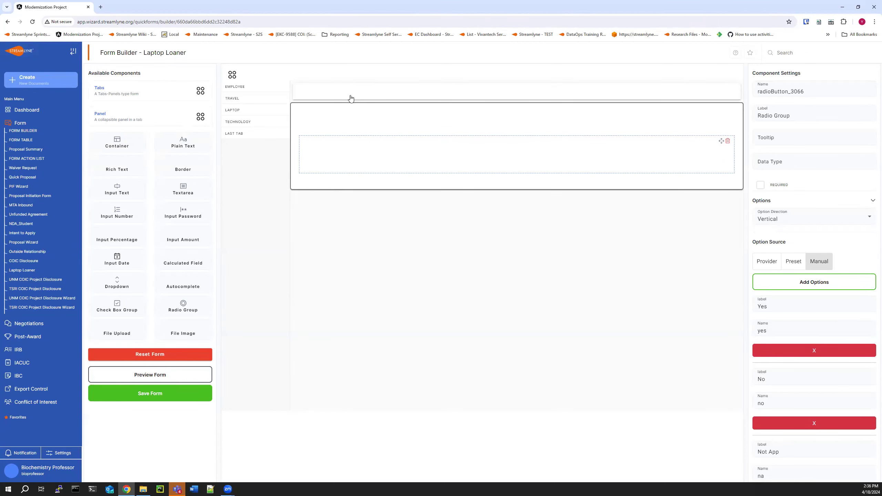
left_click(351, 97)
left_click(793, 128)
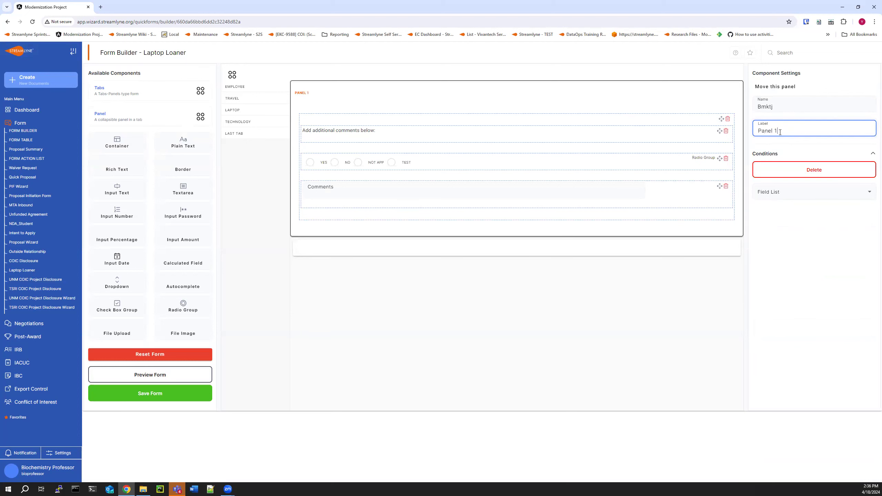
Label the second panel Panel 2.
left_click(389, 243)
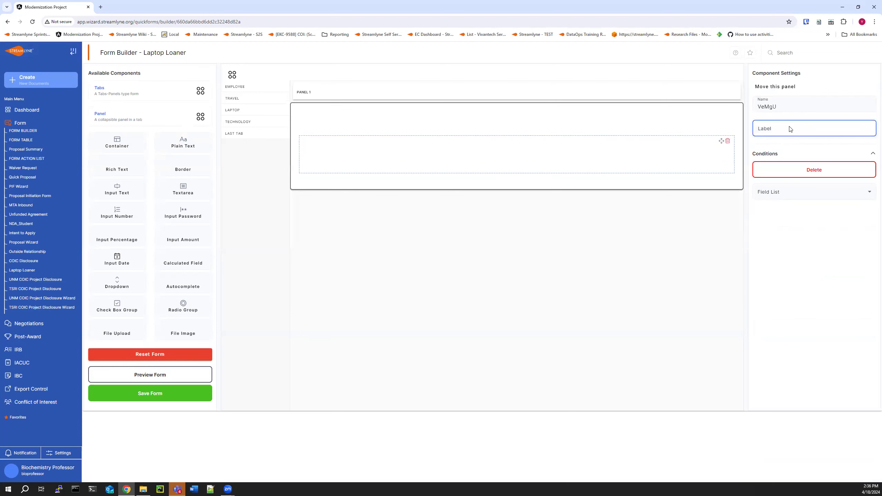
type("Panel 2")
left_click(674, 235)
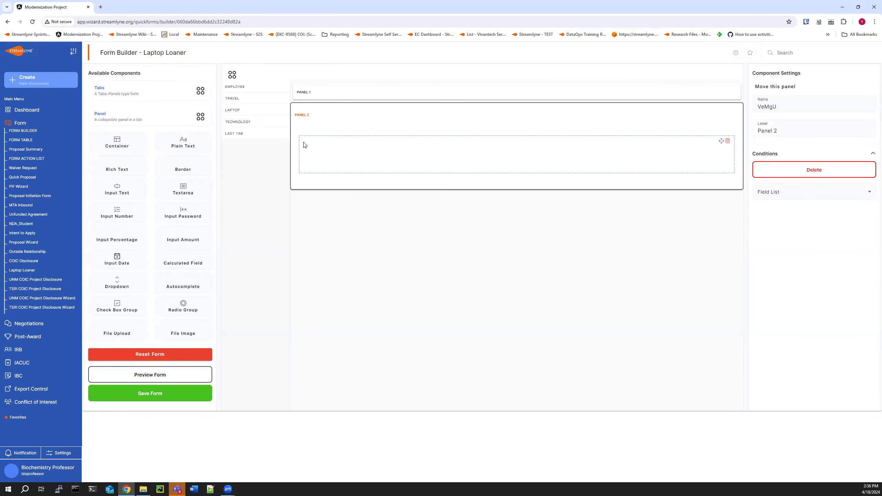
Start a new blank form in the Form Builder and add a Steps wizard component to it.
left_click(326, 98)
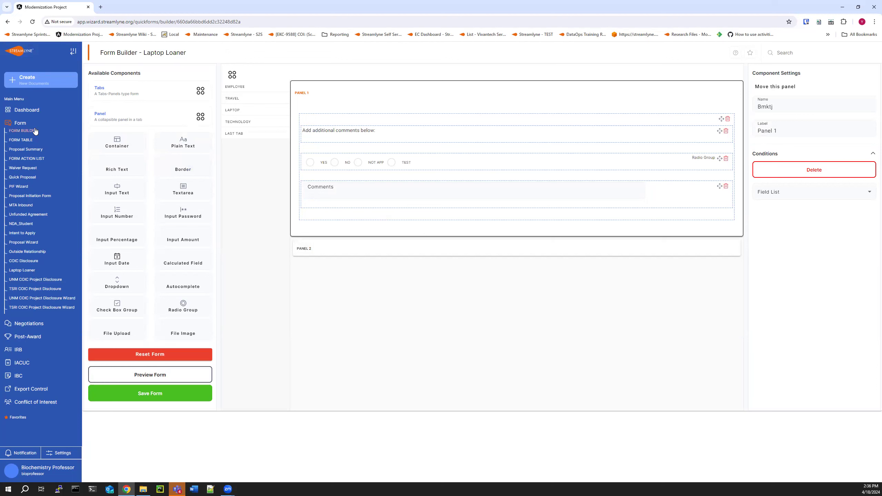
left_click(23, 131)
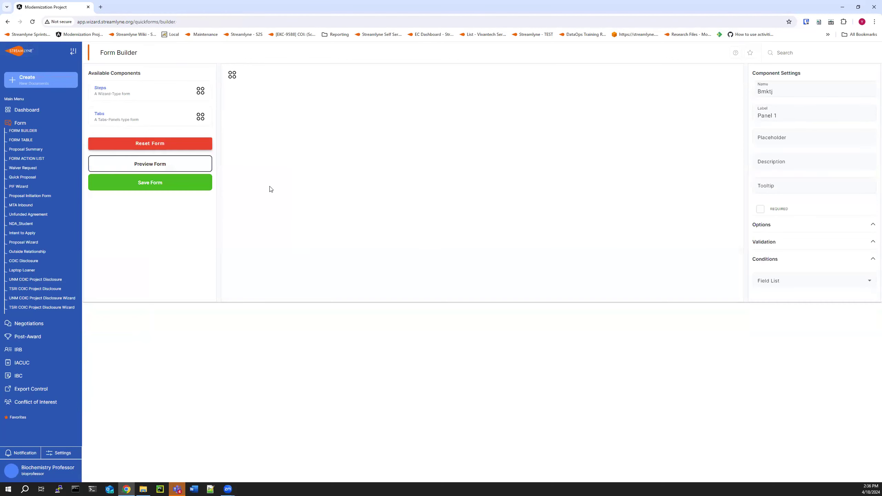
left_click(123, 91)
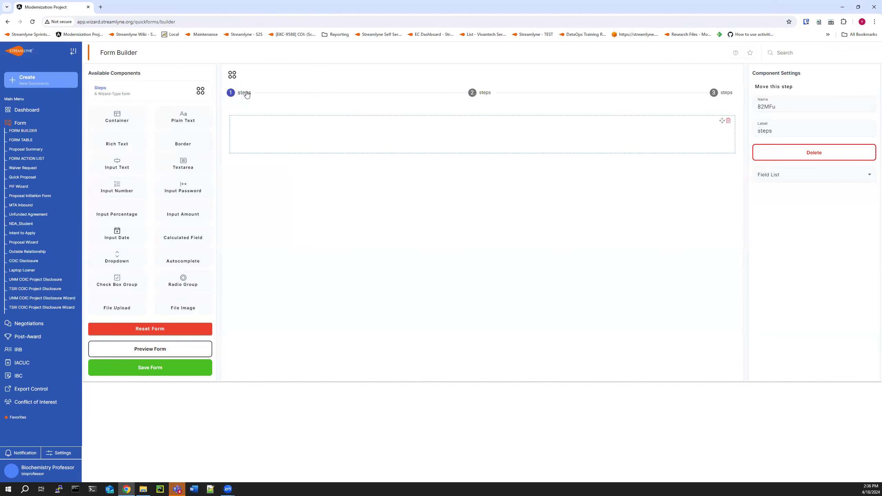
Label the third step Basic Information.
double_click(802, 132)
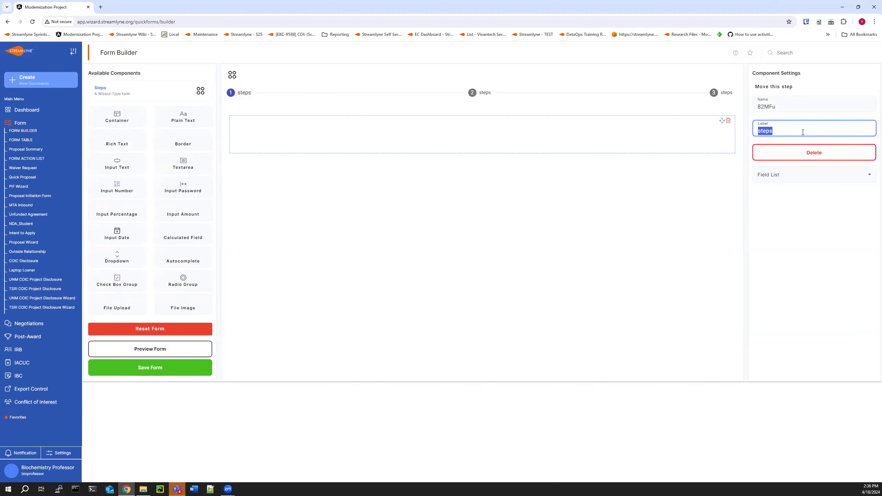
type("Cor")
key("BackSpace")
key("BackSpace")
type("Basic Information")
left_click(833, 184)
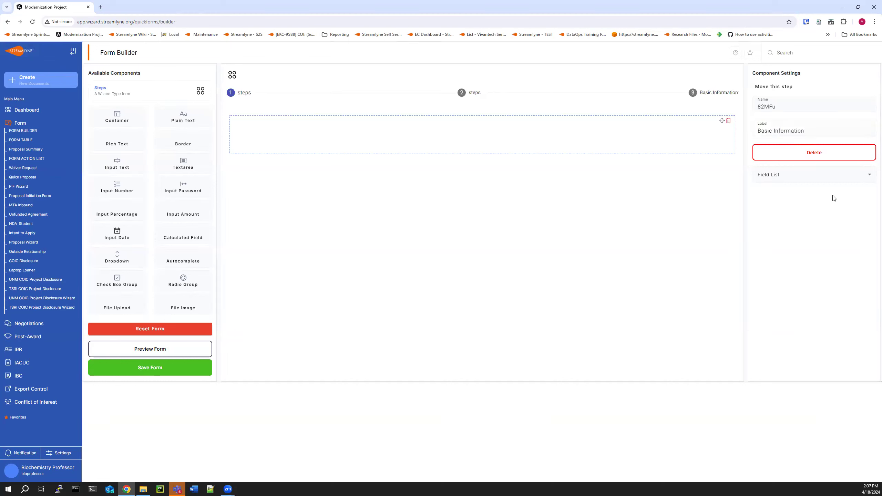
Label the first step Basic Information.
left_click(471, 93)
left_click(253, 97)
left_click(781, 130)
double_click(781, 130)
type("Ba")
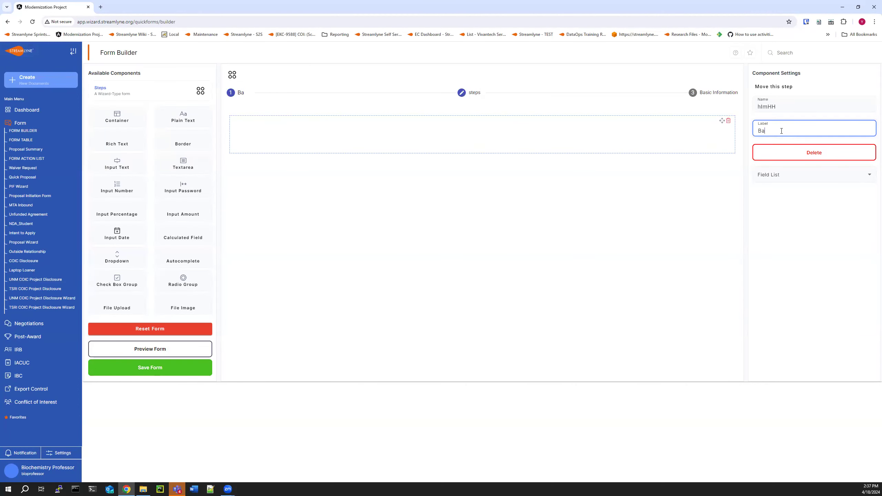
type("sic Information")
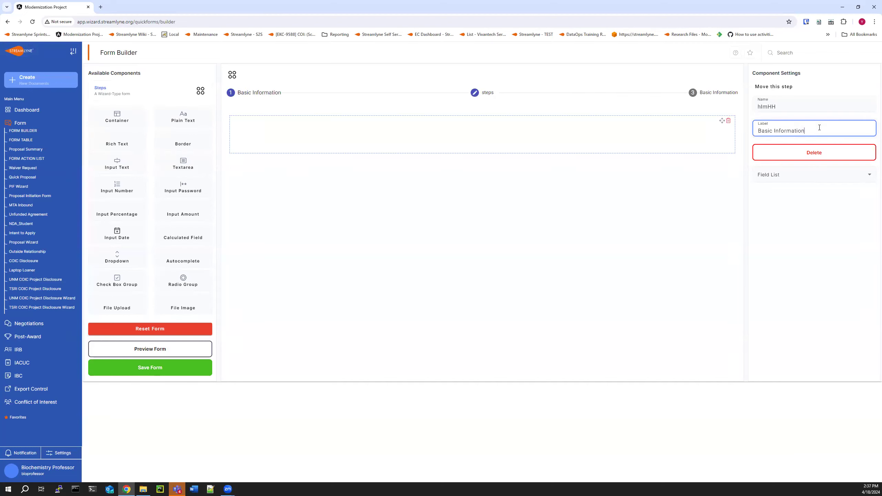
Label the second step Supporting Documents.
left_click(817, 107)
left_click(487, 93)
left_click(775, 127)
double_click(775, 128)
type("Supporting Documents")
left_click(834, 115)
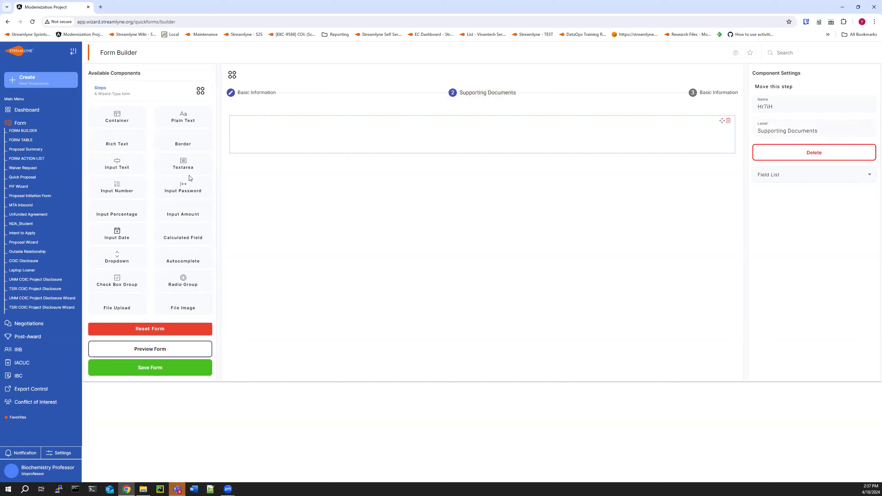
Add a File Upload component to the Supporting Documents step and check each step's contents.
left_click_drag(124, 307, 417, 140)
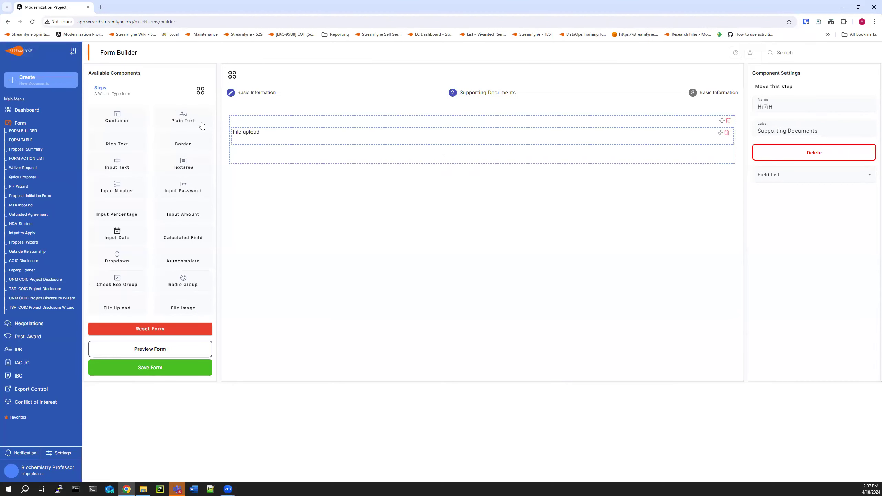
left_click(243, 96)
left_click(487, 92)
left_click(694, 94)
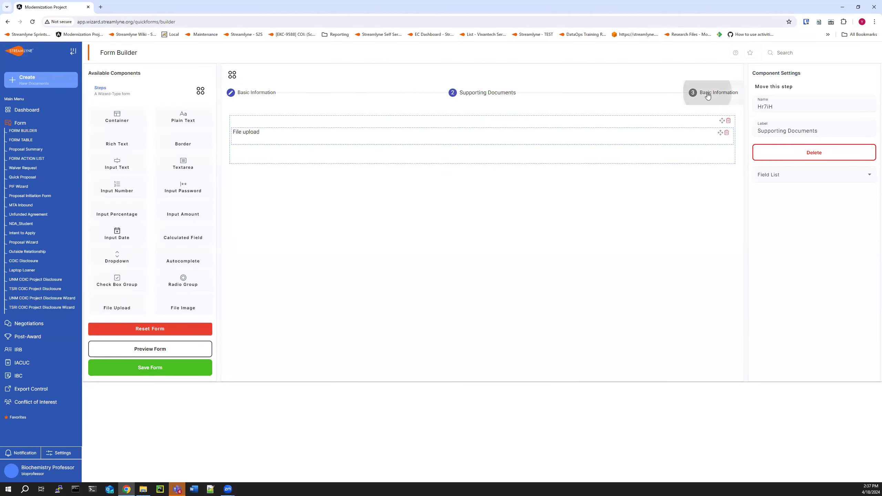
left_click(256, 93)
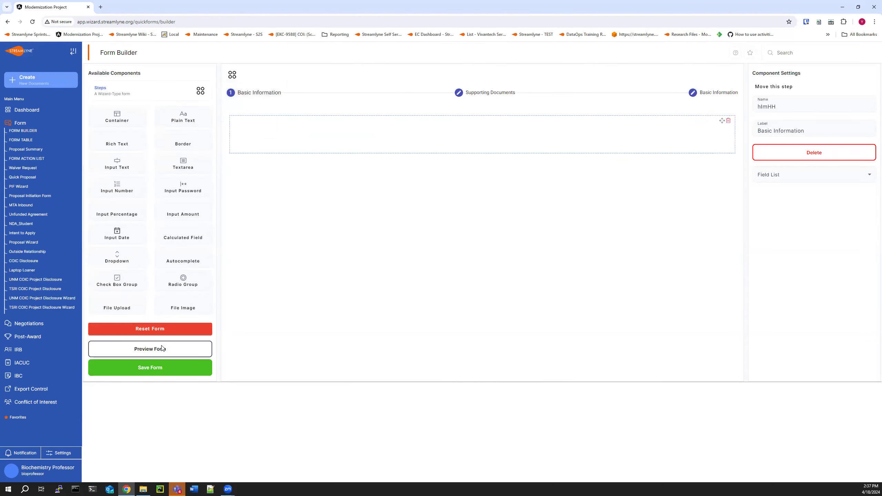
Preview the form, moving between its steps, and close the preview.
left_click(163, 348)
left_click(437, 139)
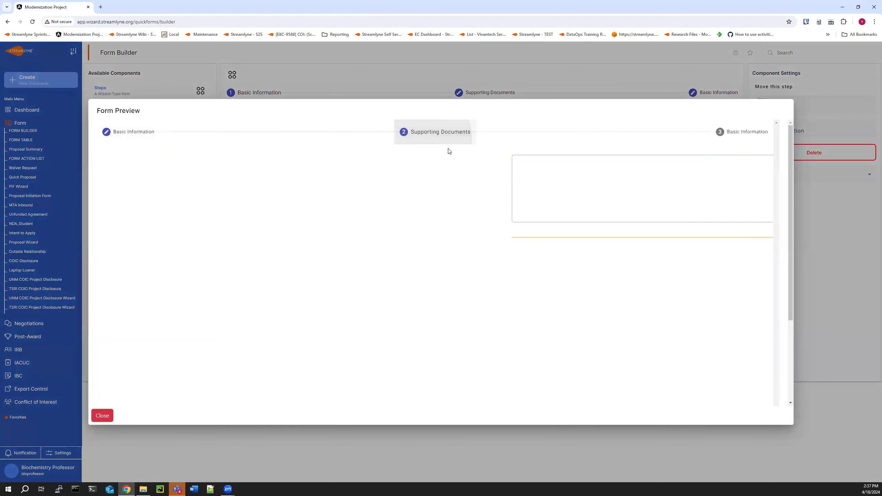
left_click(725, 248)
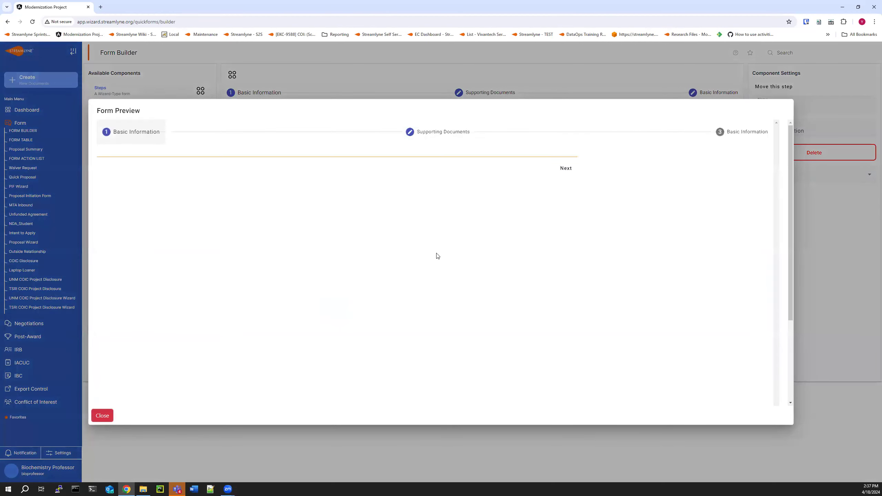
left_click(106, 417)
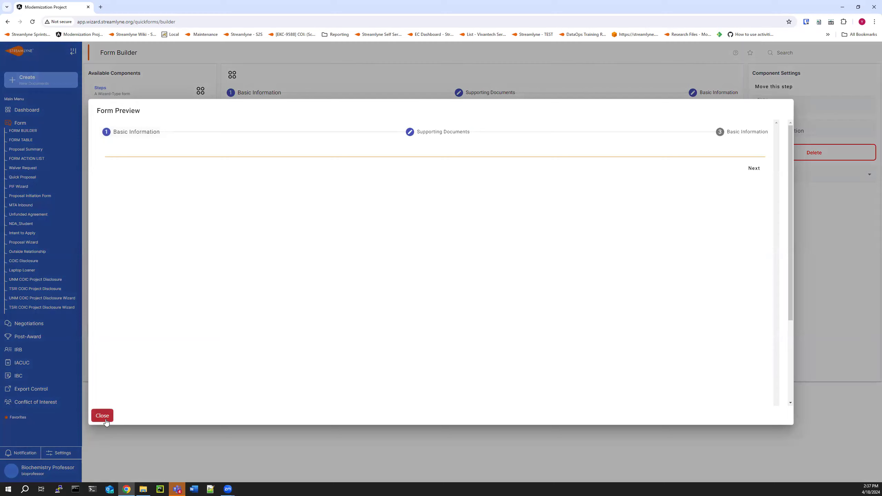